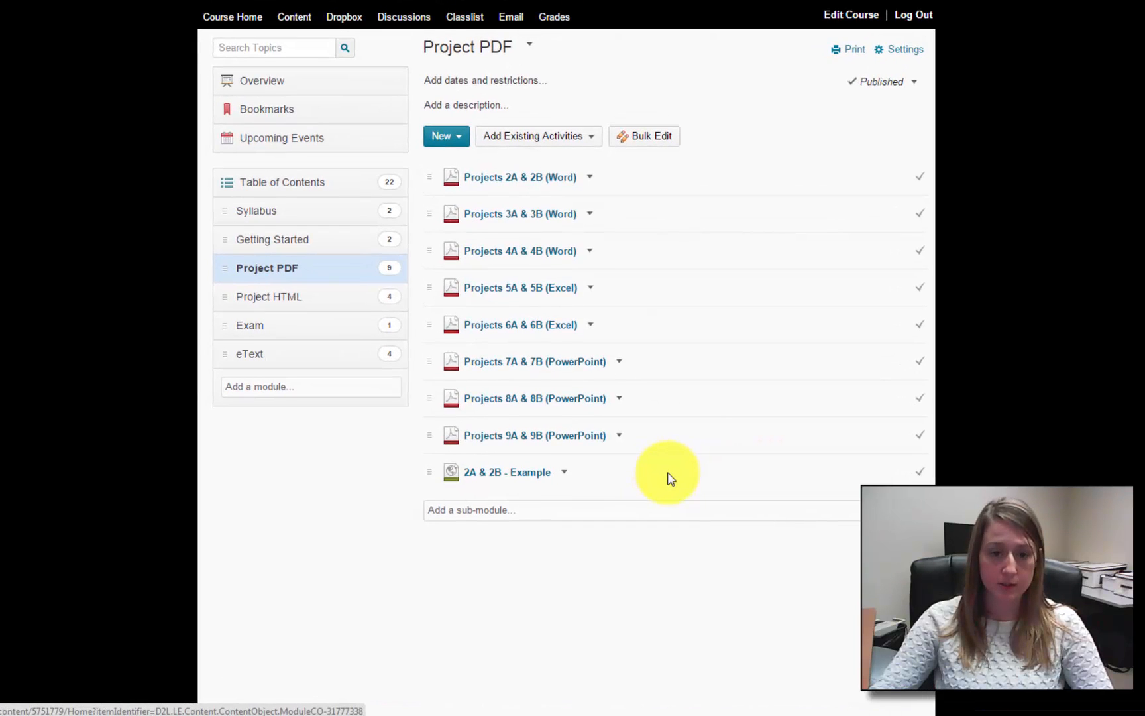
- Open the Projects 2A & 2B (Word) PDF in the Project PDF module and read through the assignment
left_click(505, 179)
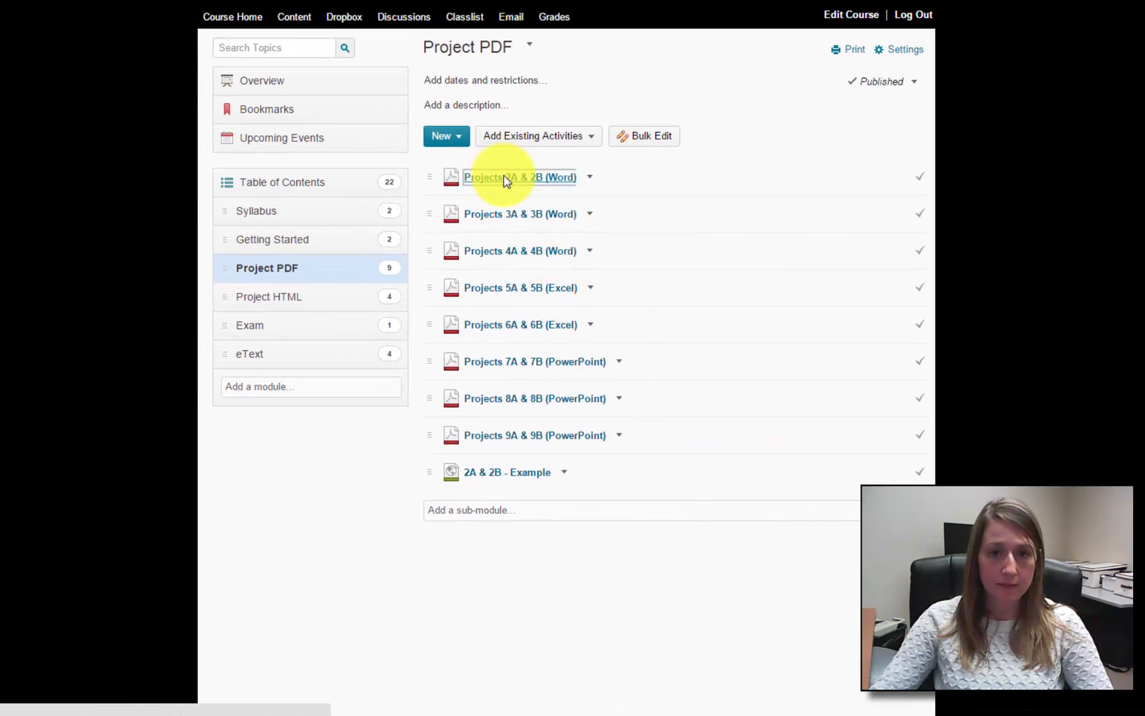
scroll(933, 135, "down", 1)
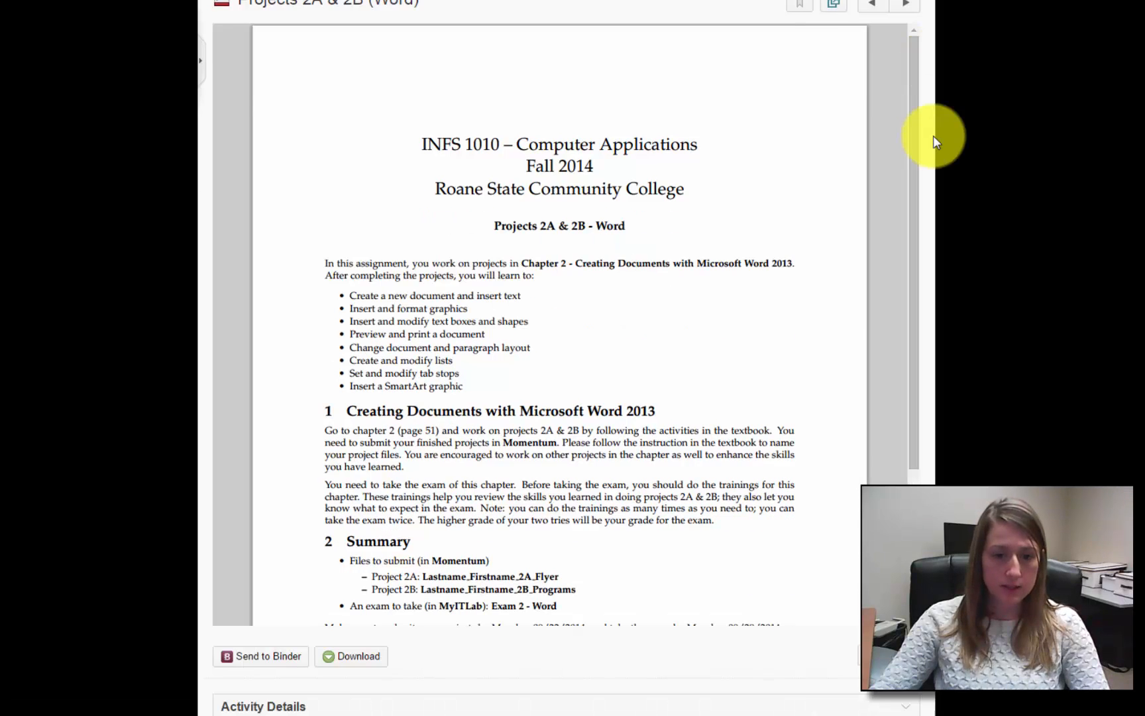
scroll(934, 135, "down", 1)
scroll(918, 166, "down", 2)
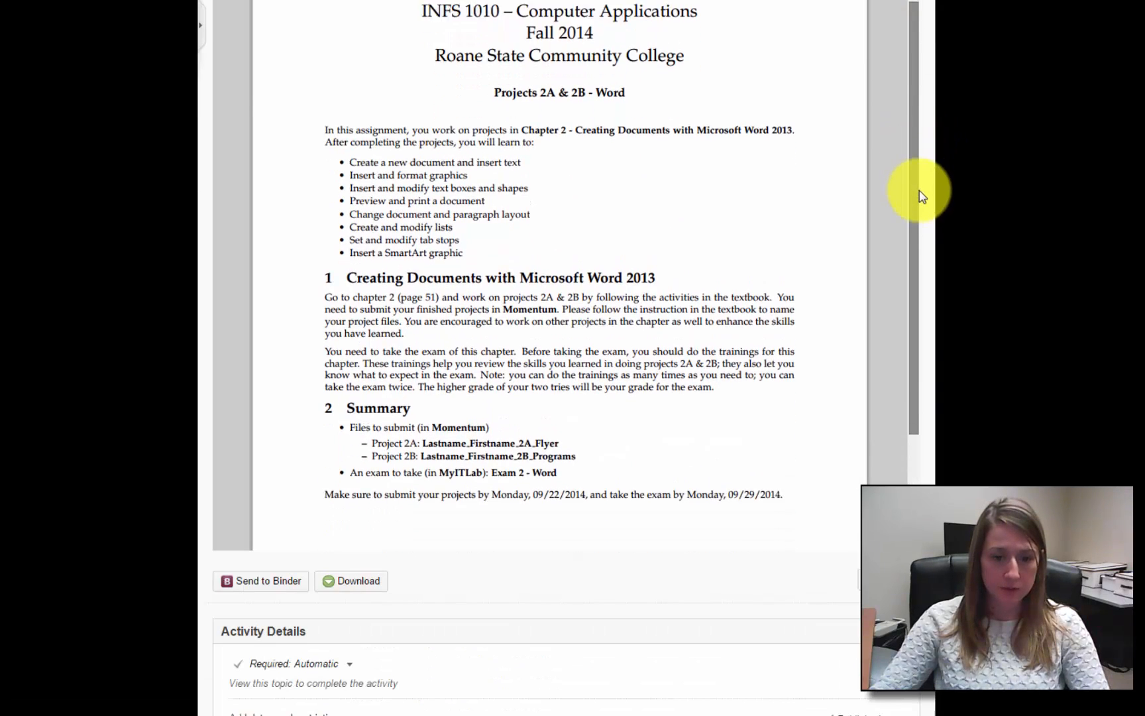
scroll(921, 199, "down", 1)
scroll(918, 166, "up", 2)
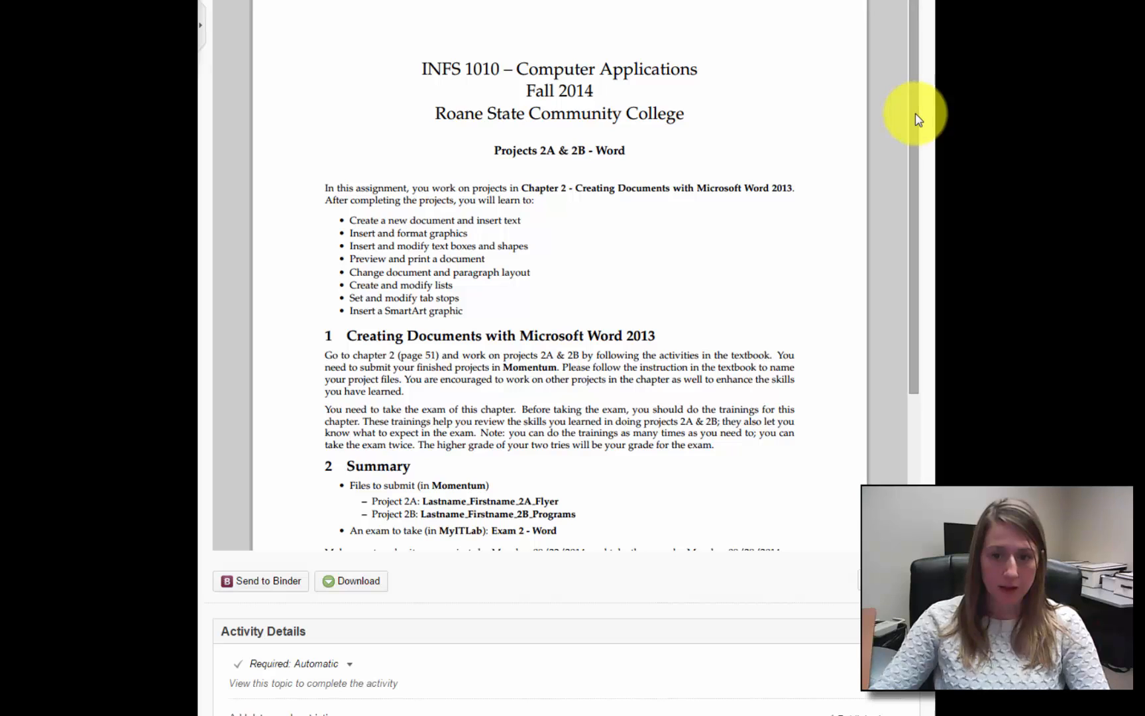
scroll(915, 113, "up", 2)
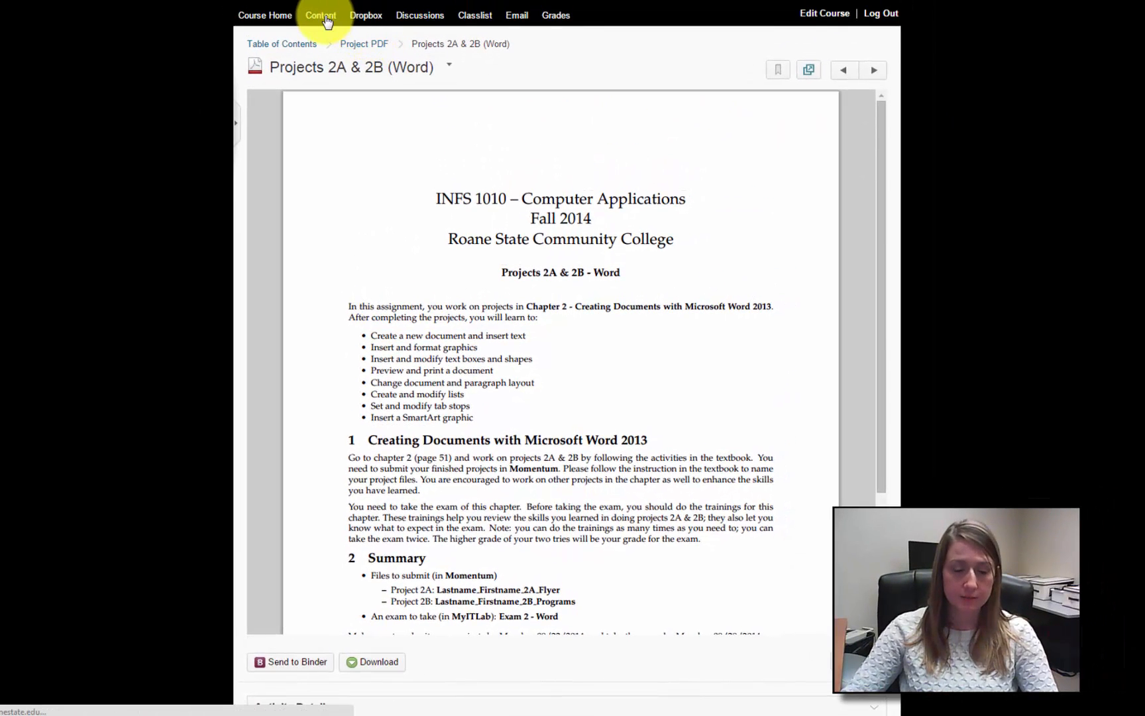
- Open the 2A & 2B - Ordinary Blue page in the Project HTML module and review its layout
left_click(326, 18)
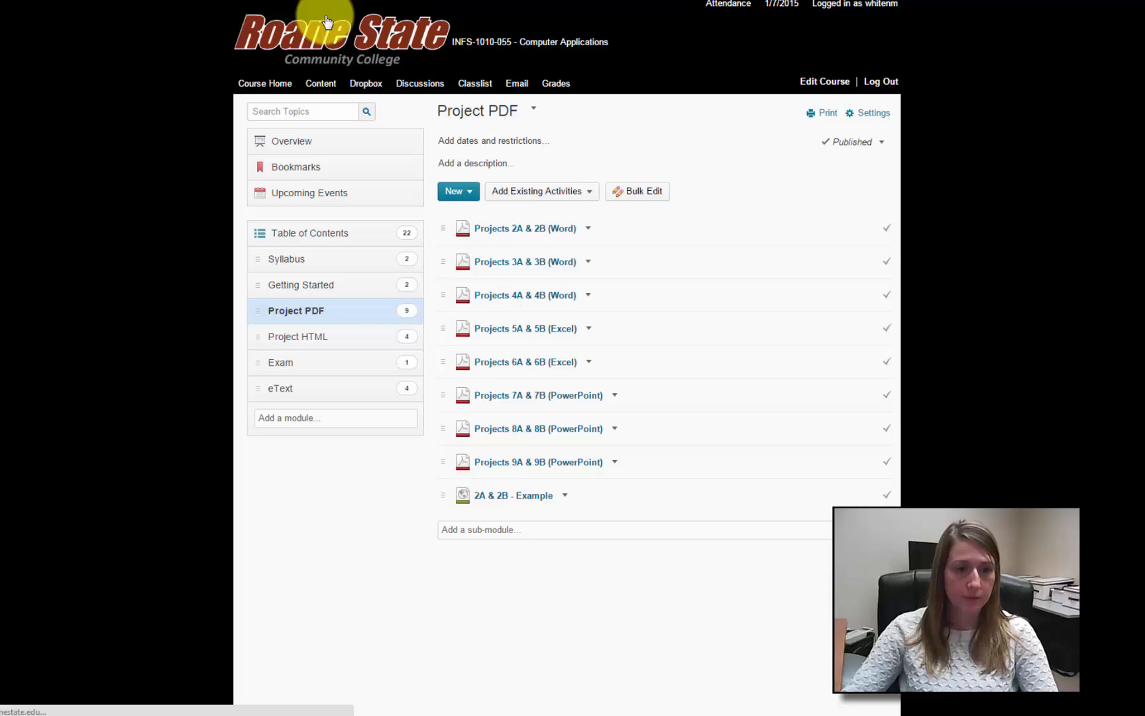
left_click(315, 343)
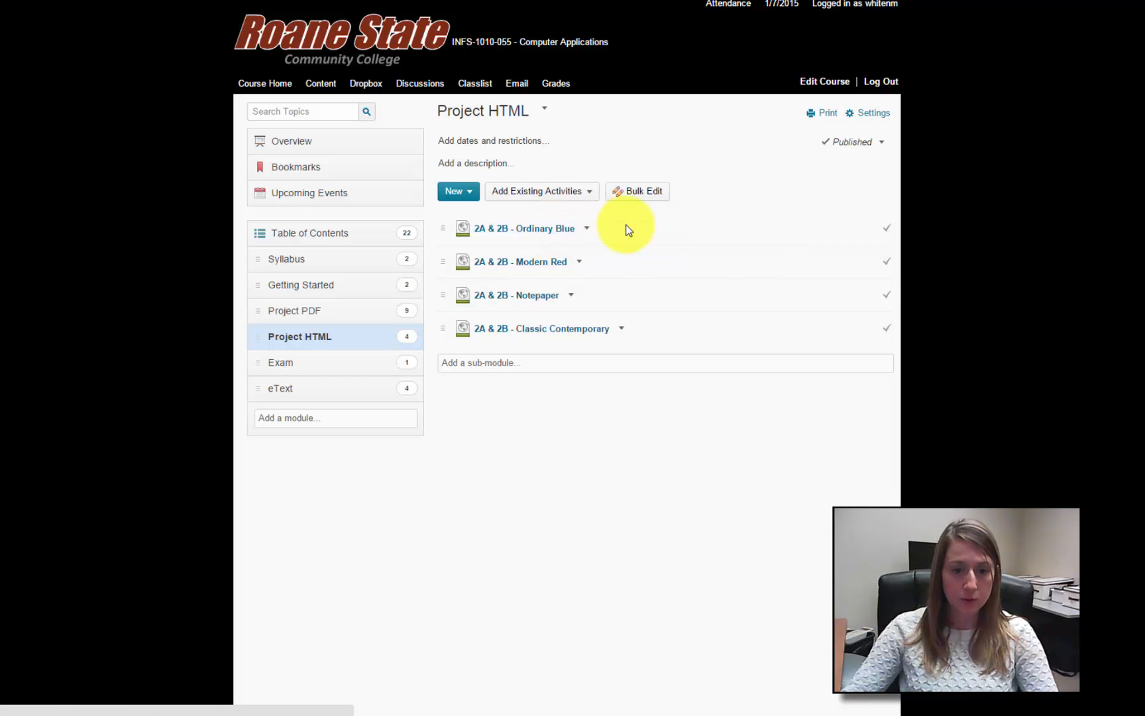
left_click(560, 228)
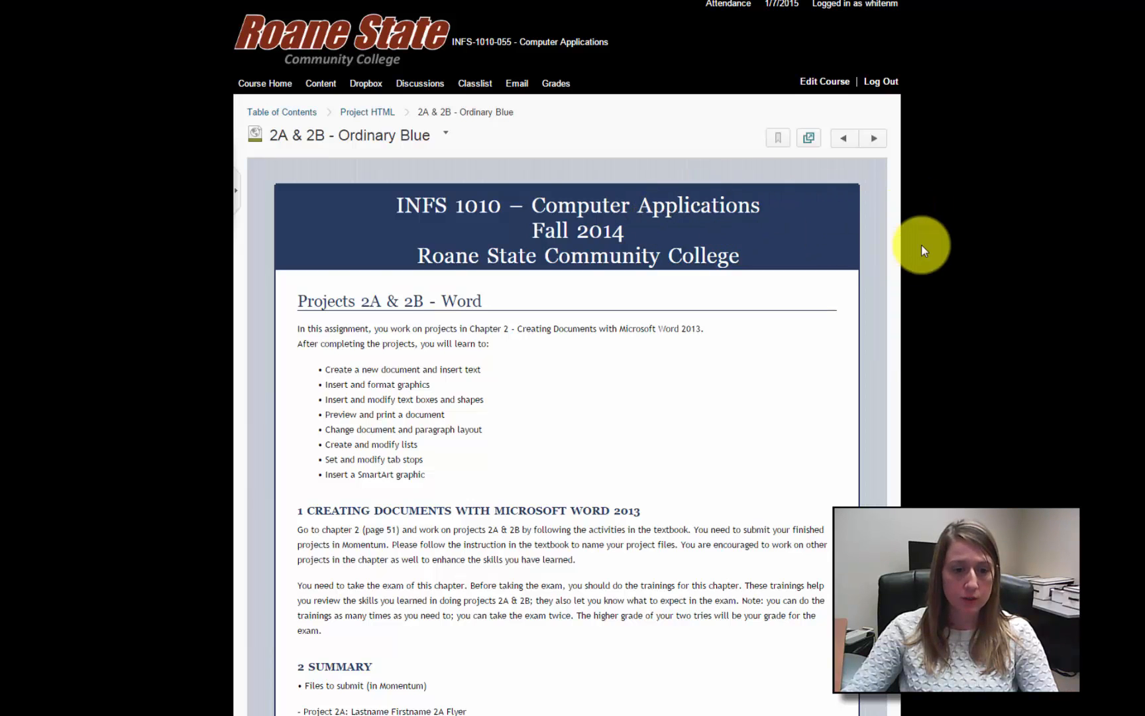
scroll(922, 247, "down", 2)
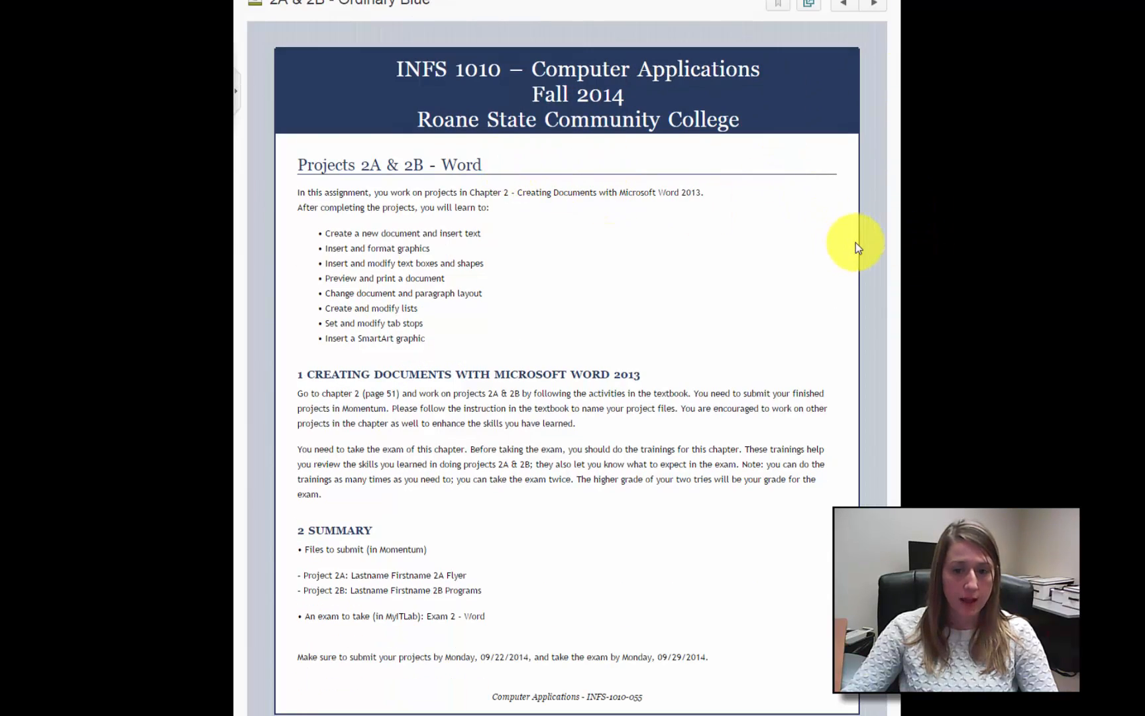
scroll(856, 243, "down", 1)
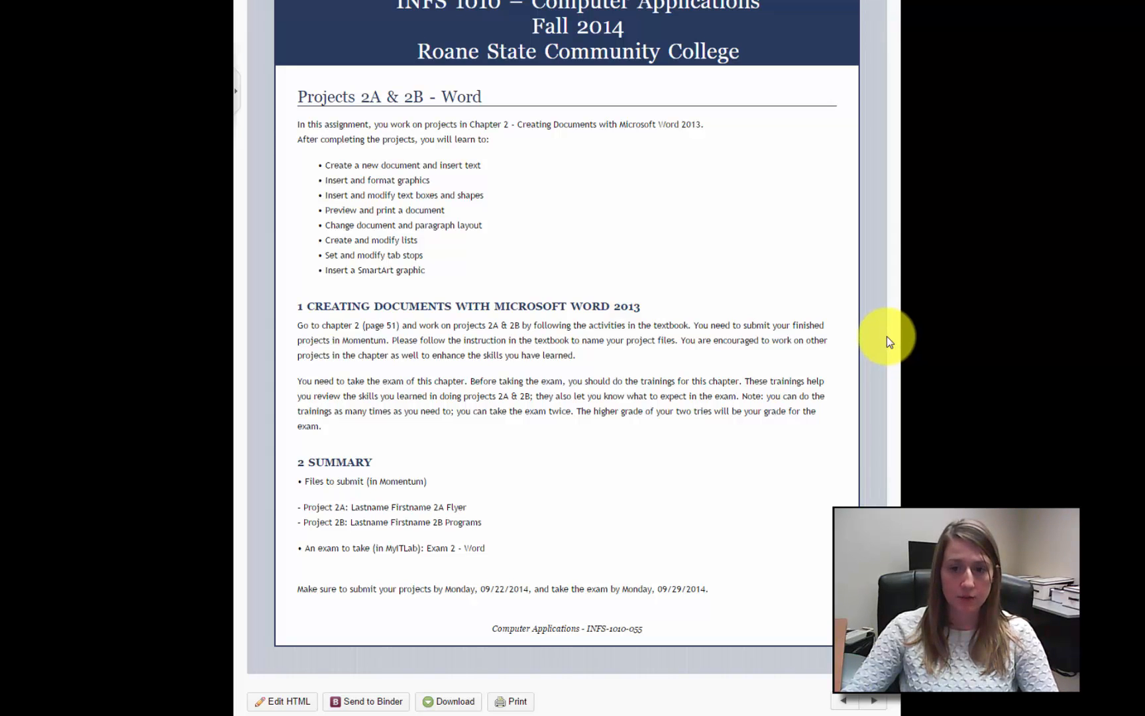
scroll(887, 338, "up", 1)
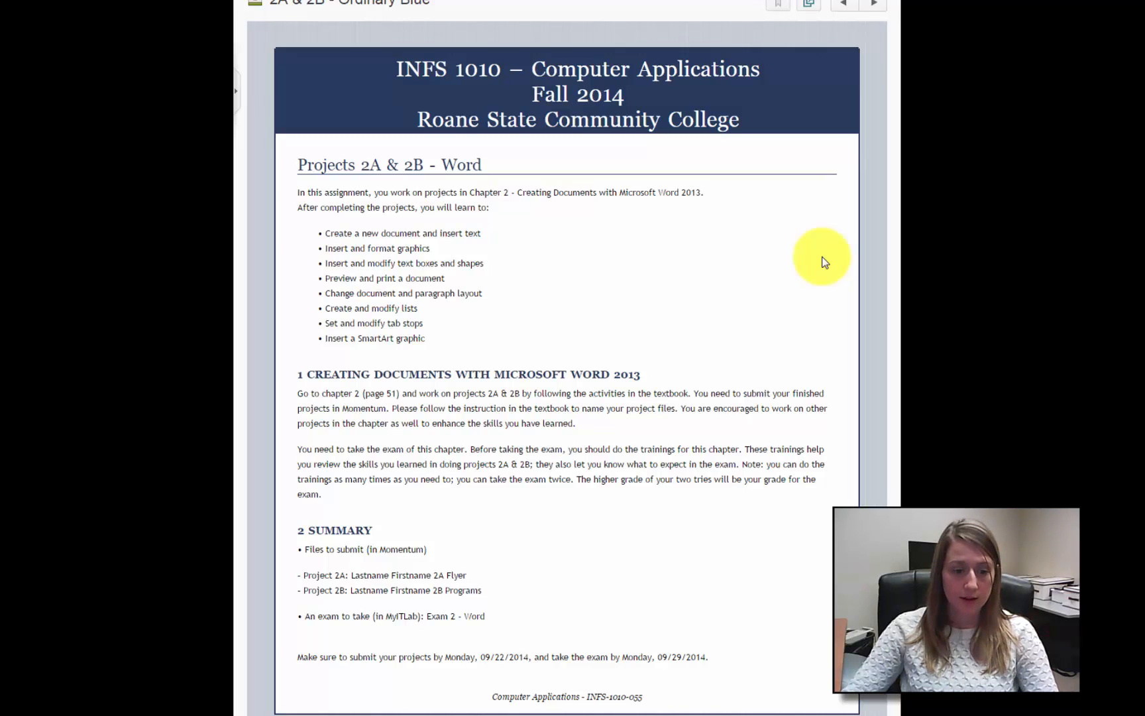
scroll(823, 257, "up", 2)
- Go to the 2A & 2B - Modern Red page and review its layout
left_click(876, 72)
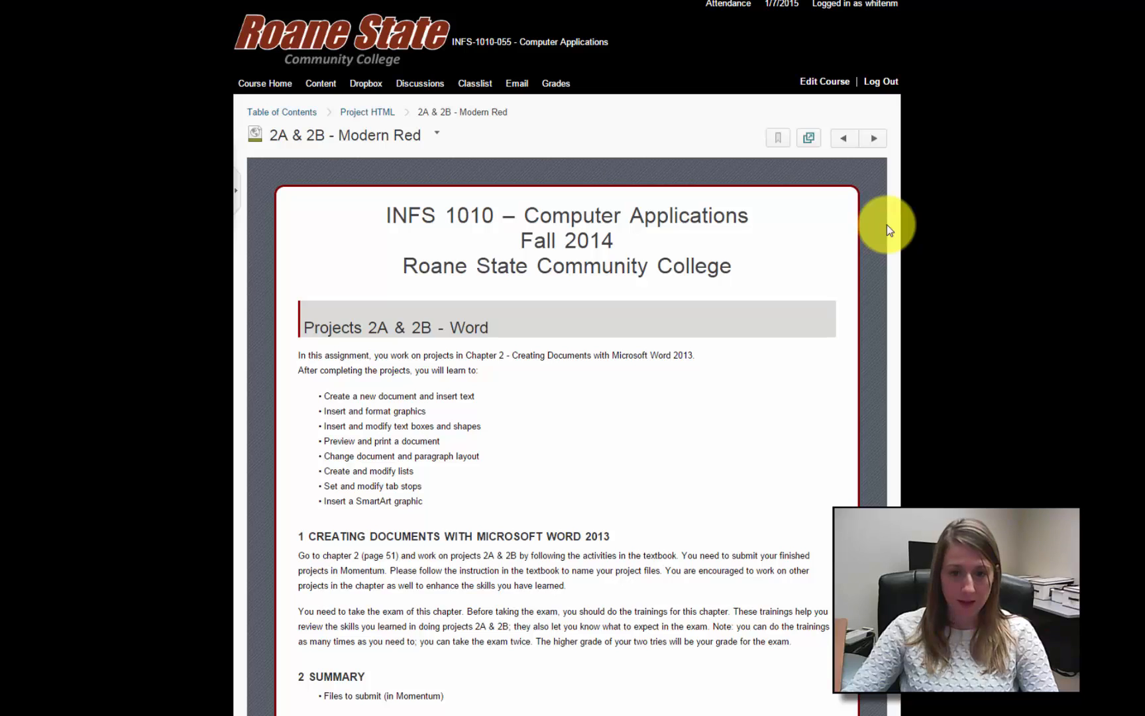
scroll(888, 229, "down", 1)
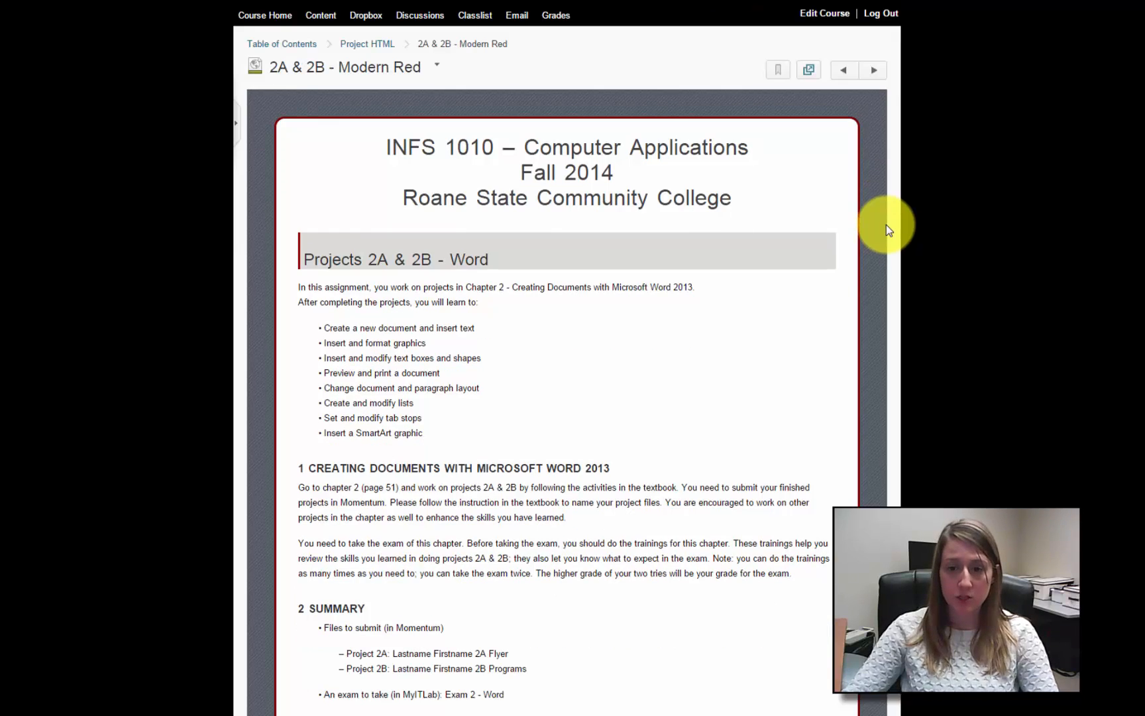
scroll(886, 230, "down", 1)
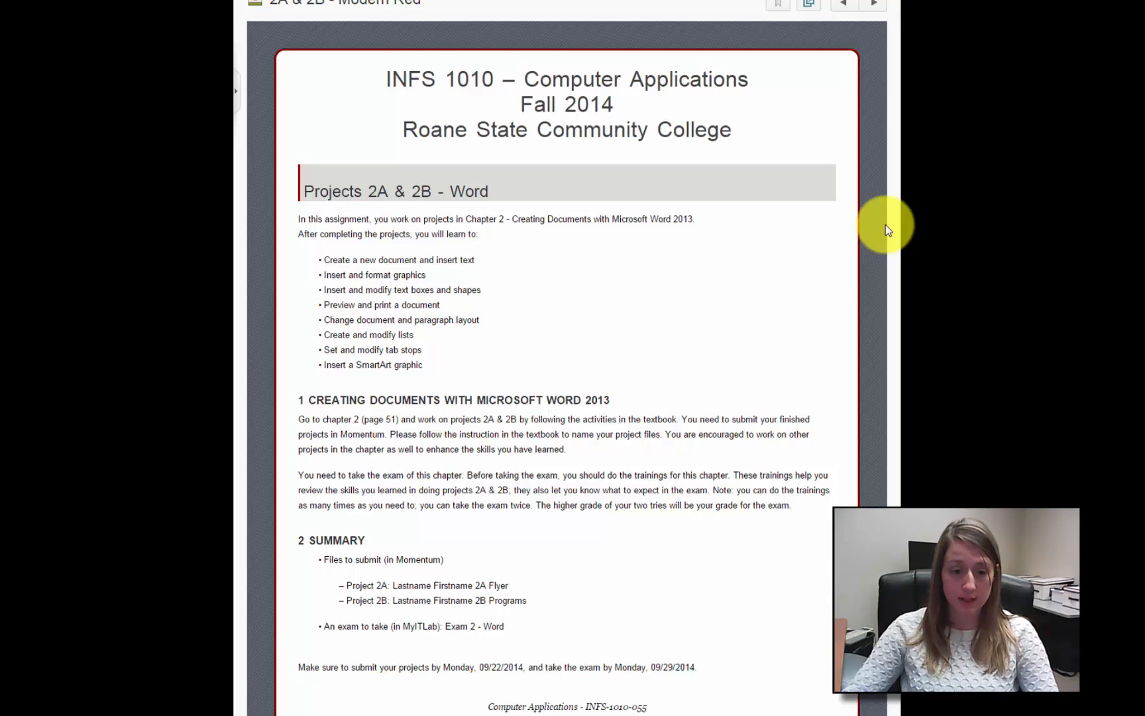
scroll(885, 224, "up", 1)
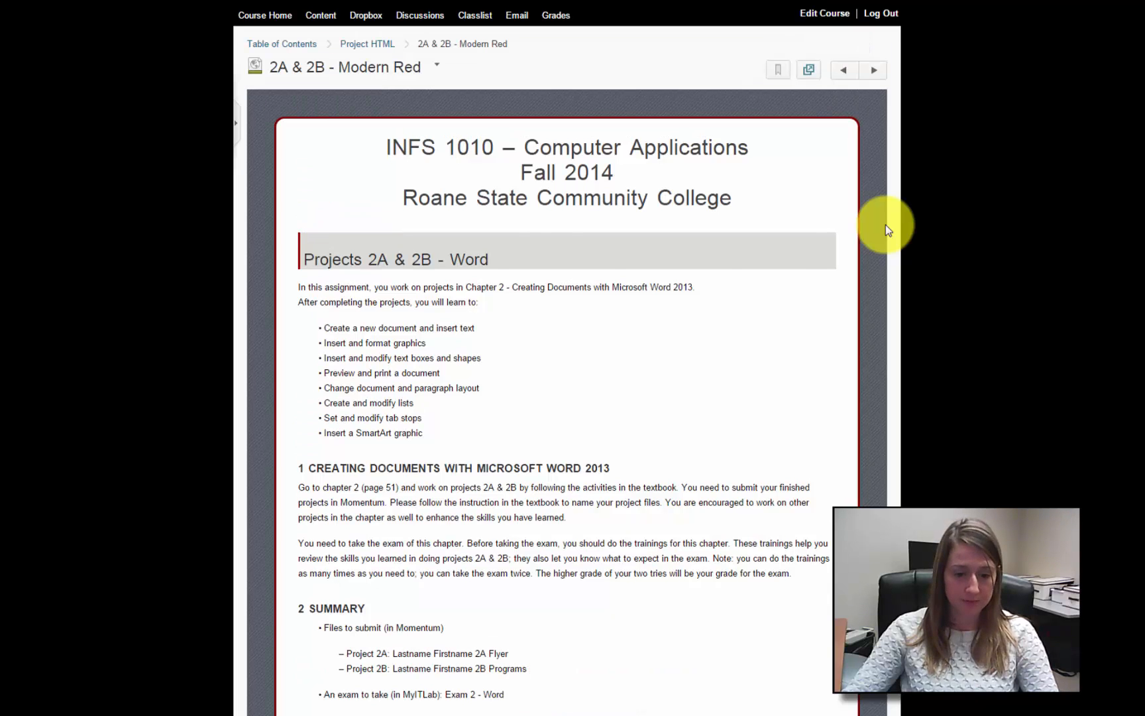
- Go to the 2A & 2B - Notepaper page and review its layout through to the footer
left_click(872, 77)
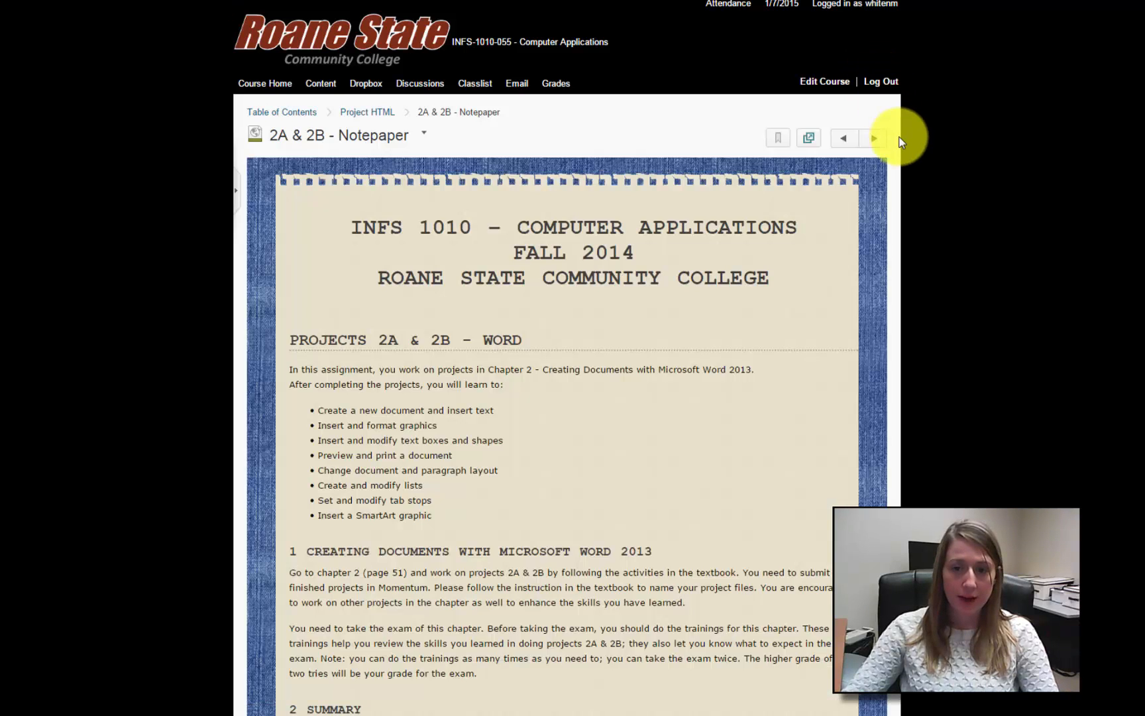
scroll(899, 142, "down", 1)
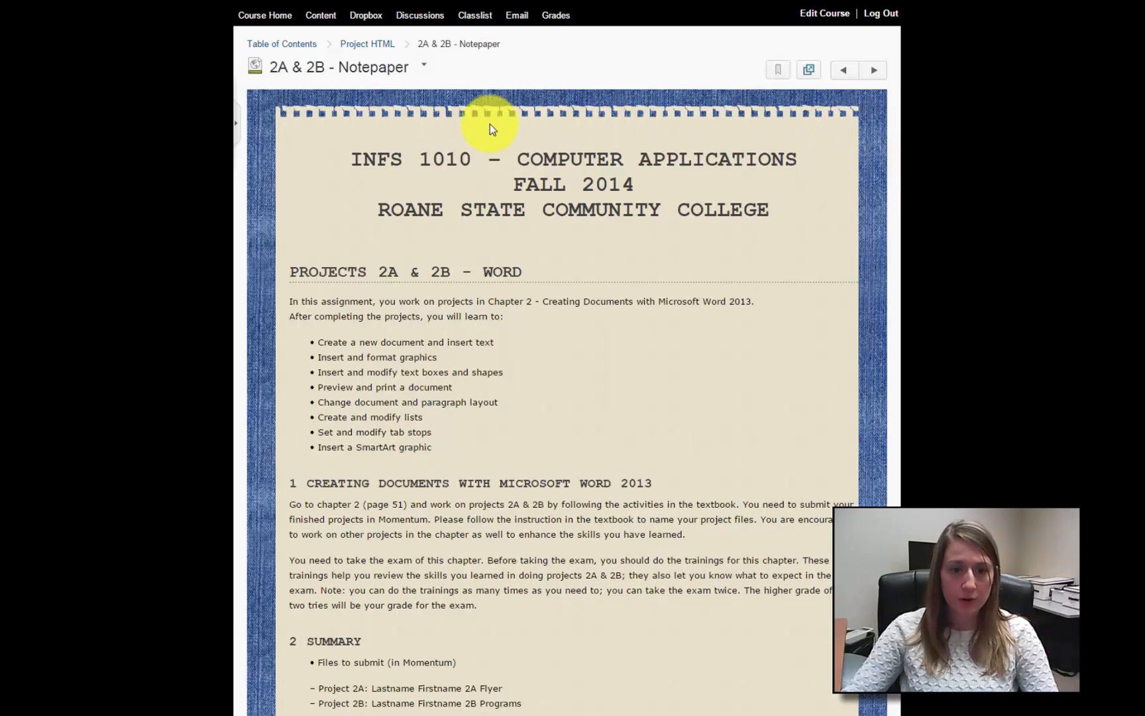
scroll(874, 143, "down", 3)
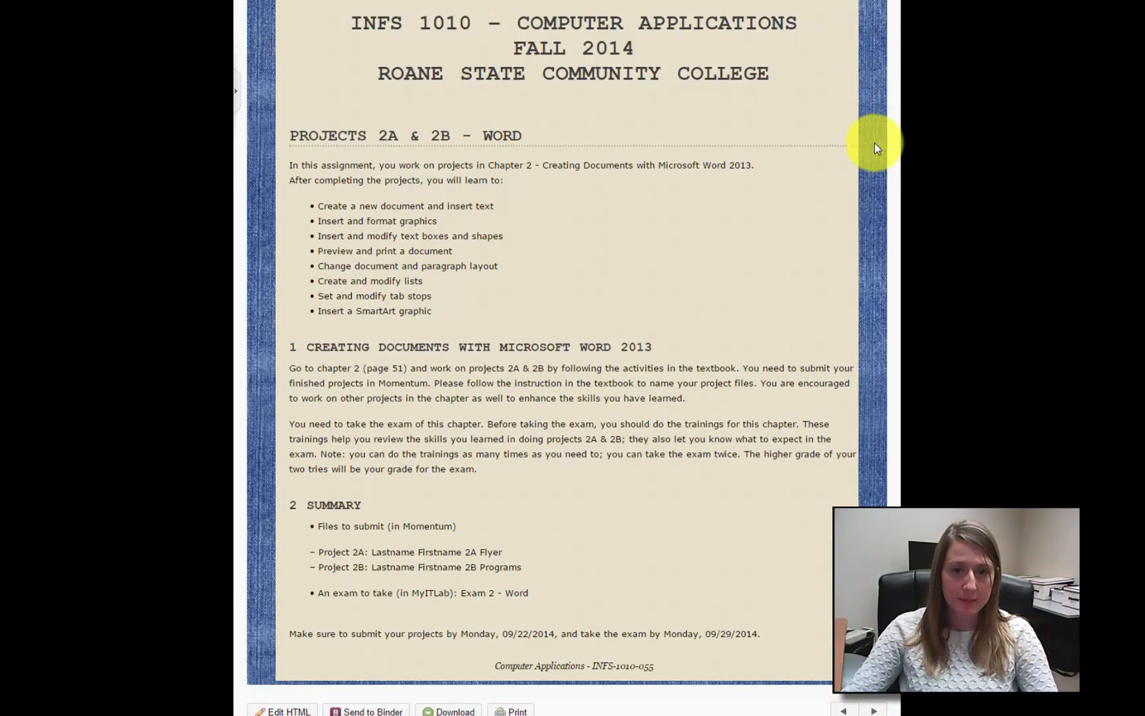
scroll(875, 147, "up", 3)
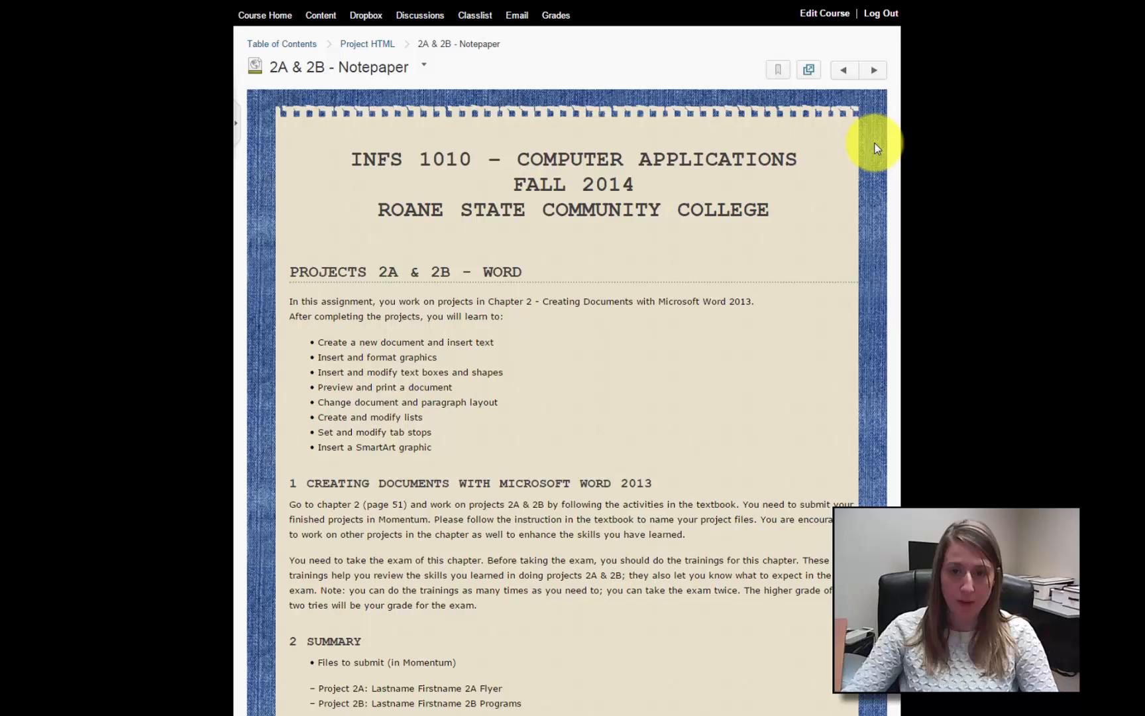
- Go to the 2A & 2B - Classic Contemporary page and review its layout
left_click(879, 70)
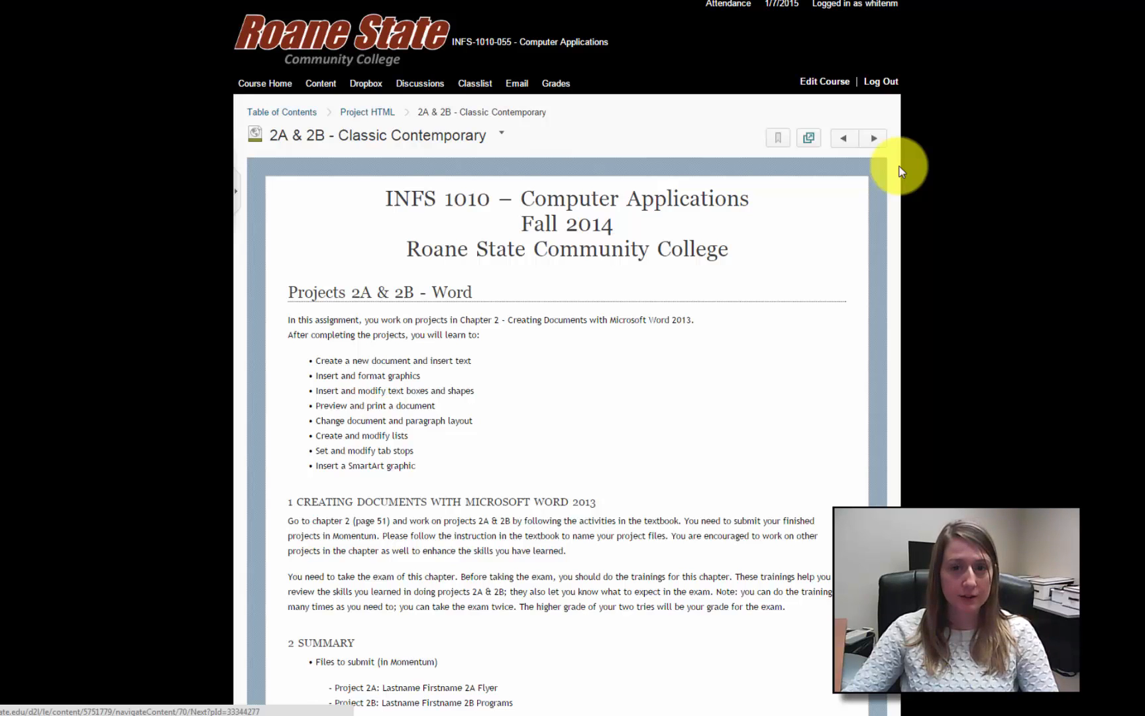
scroll(900, 171, "down", 1)
scroll(900, 171, "down", 1)
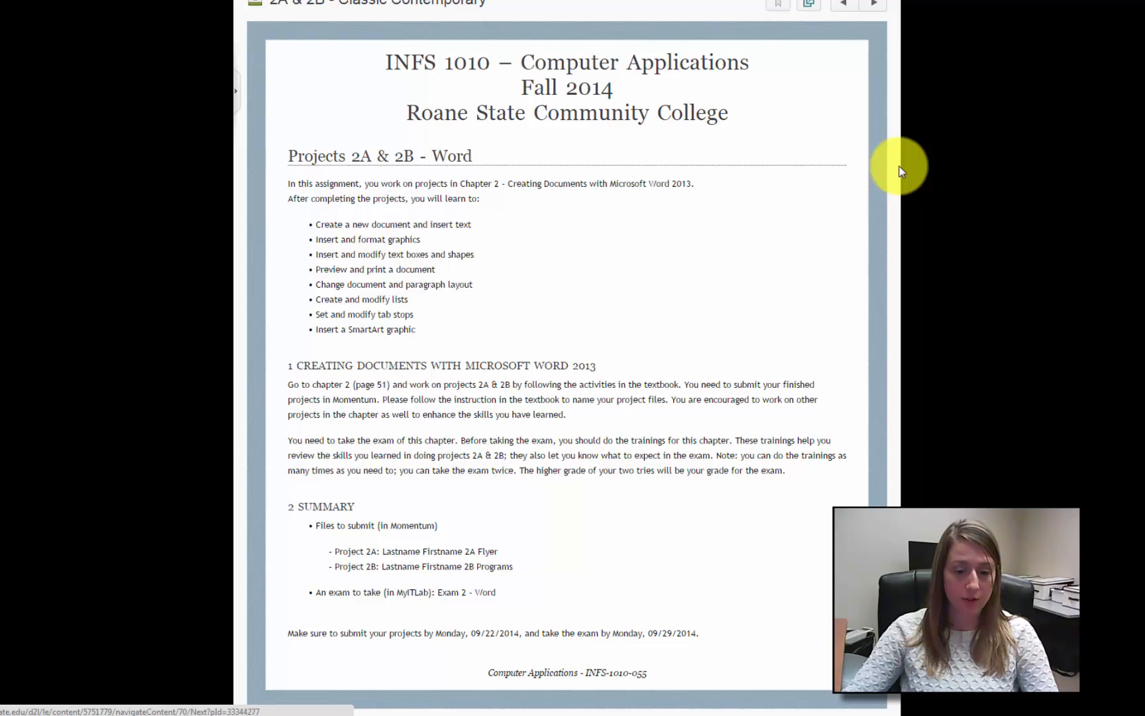
scroll(900, 171, "up", 2)
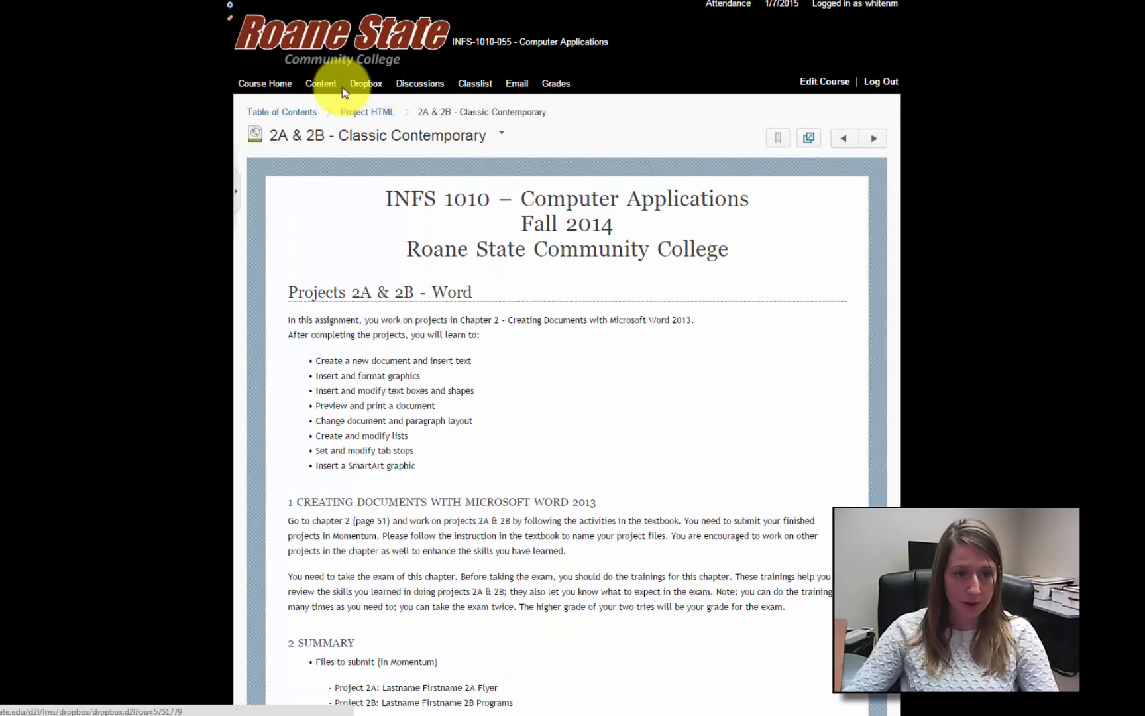
- Return to the course content and create a new file in the Project HTML module titled "2A & 2B- Example"
left_click(320, 84)
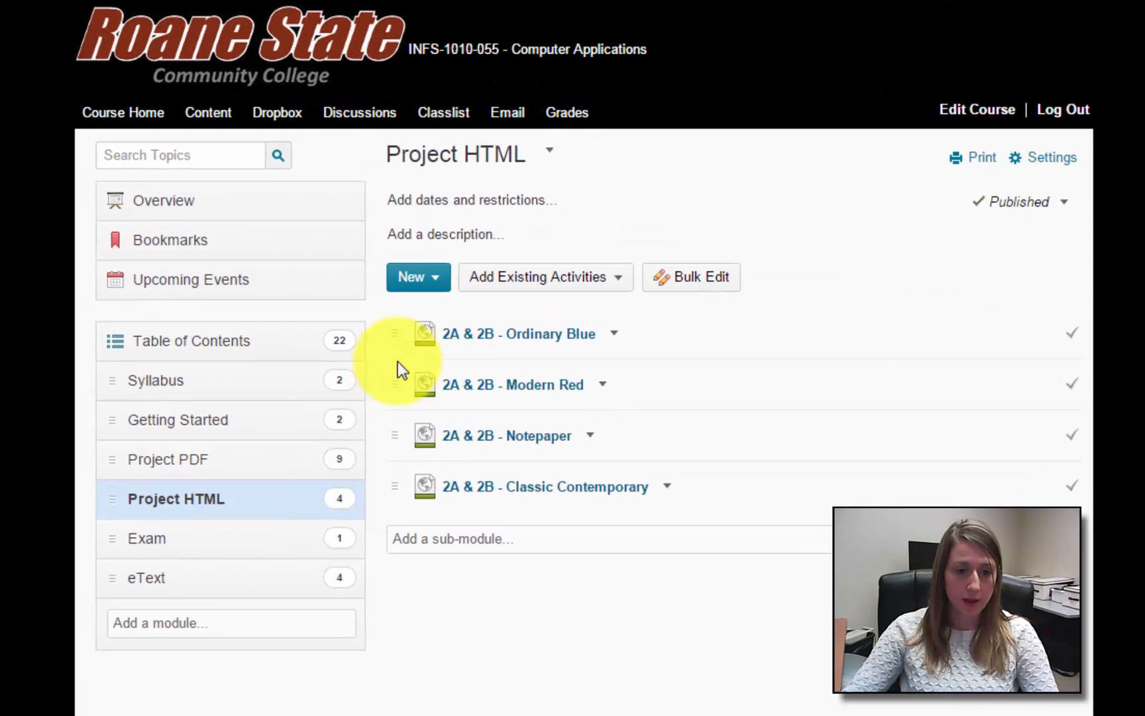
left_click(444, 284)
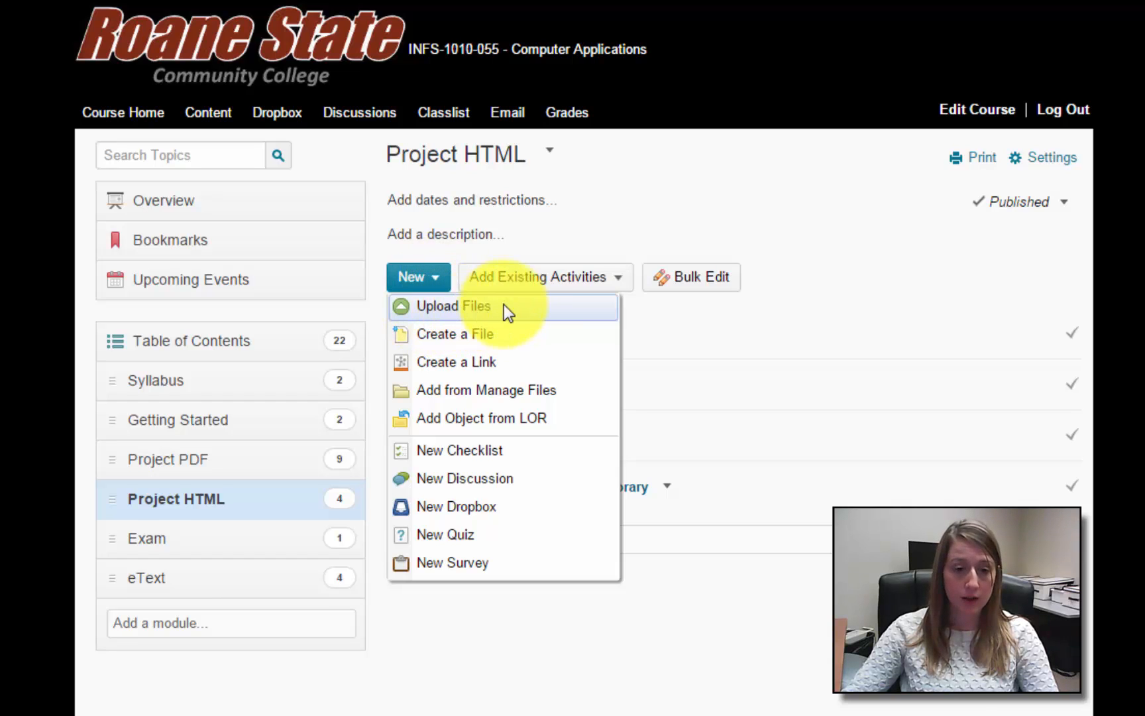
left_click(435, 333)
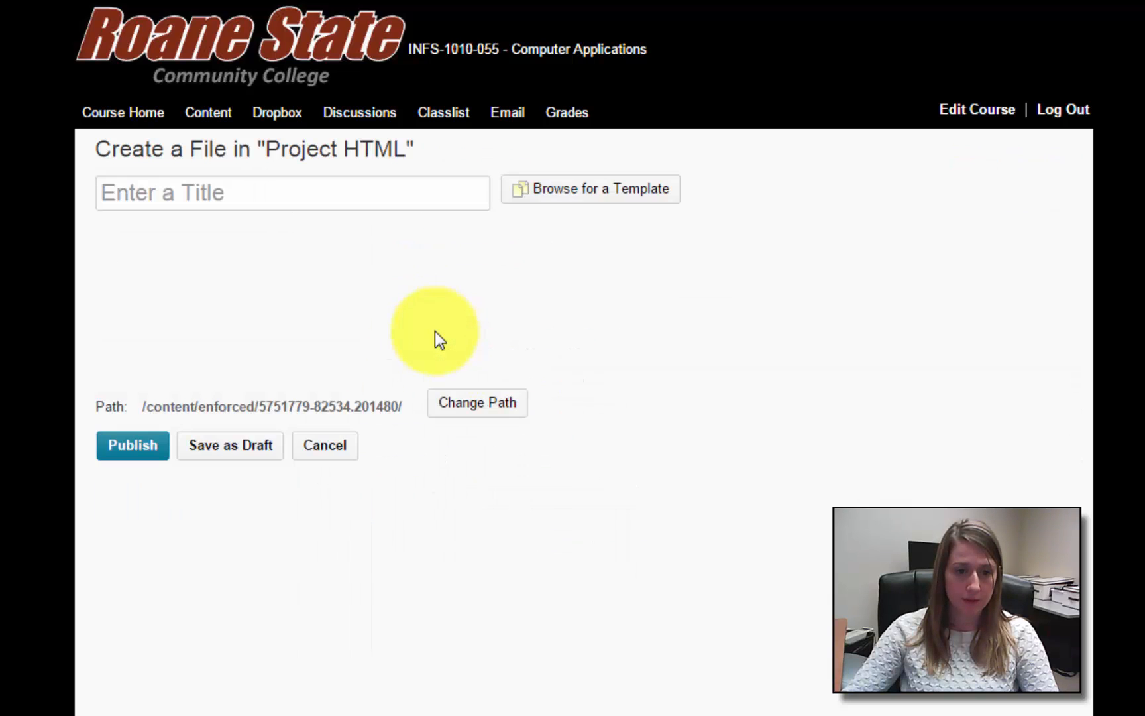
left_click(281, 180)
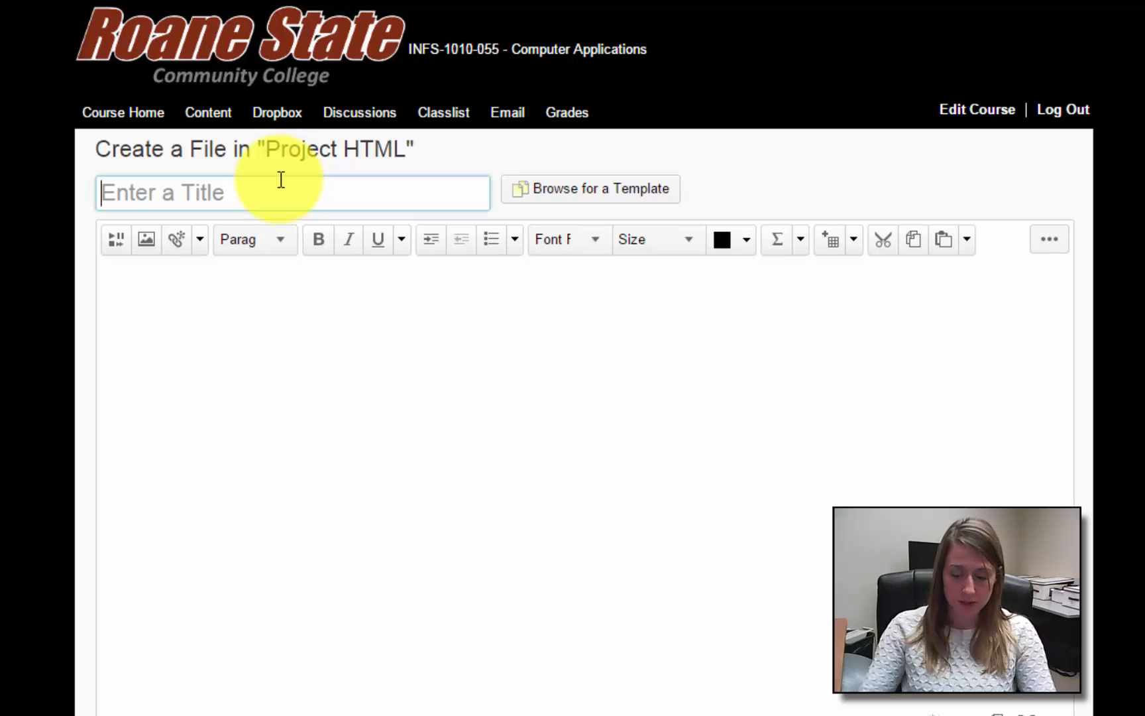
type("2A")
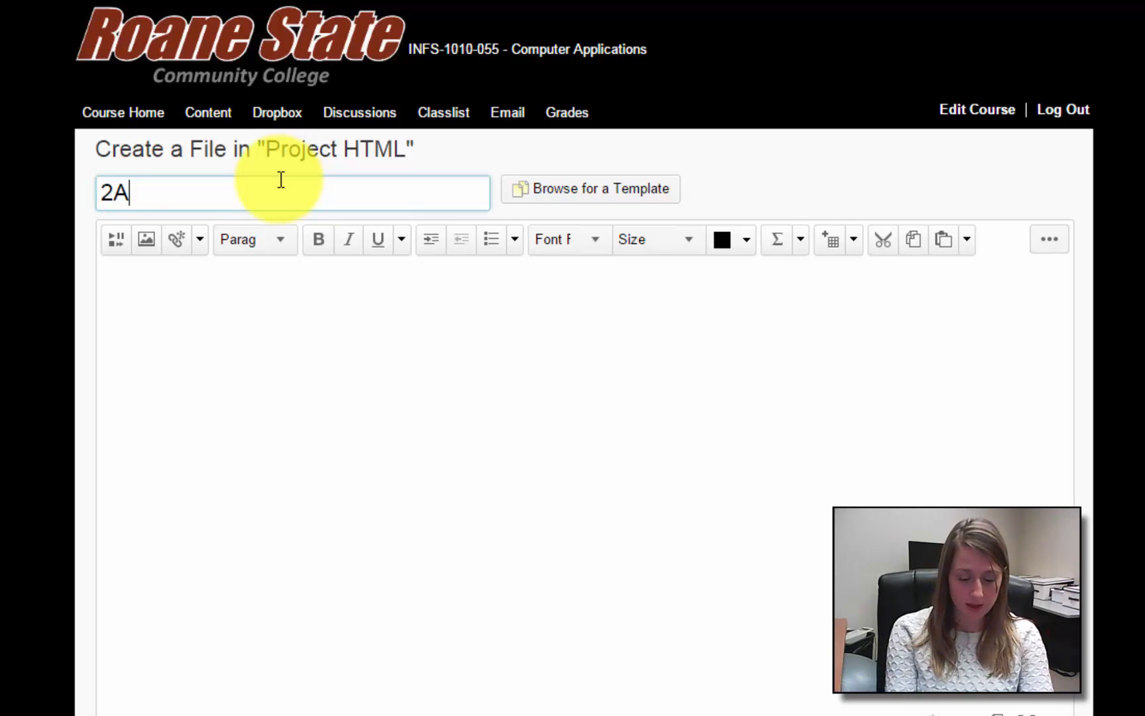
type(" & 2B")
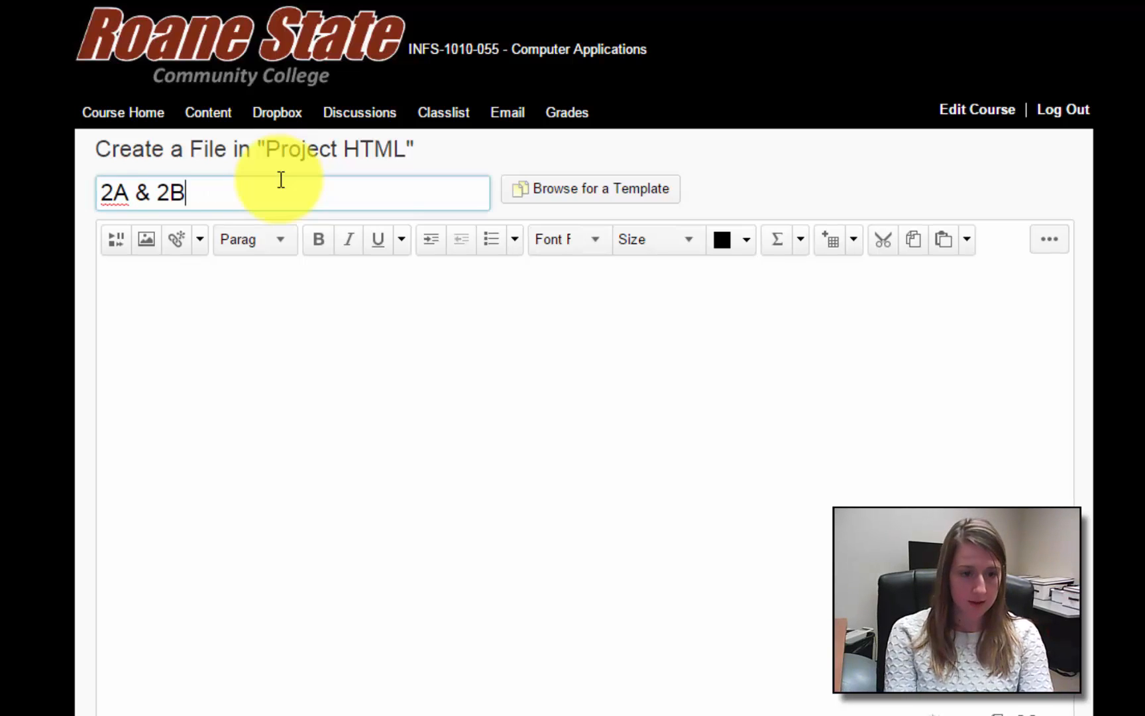
type("- Example")
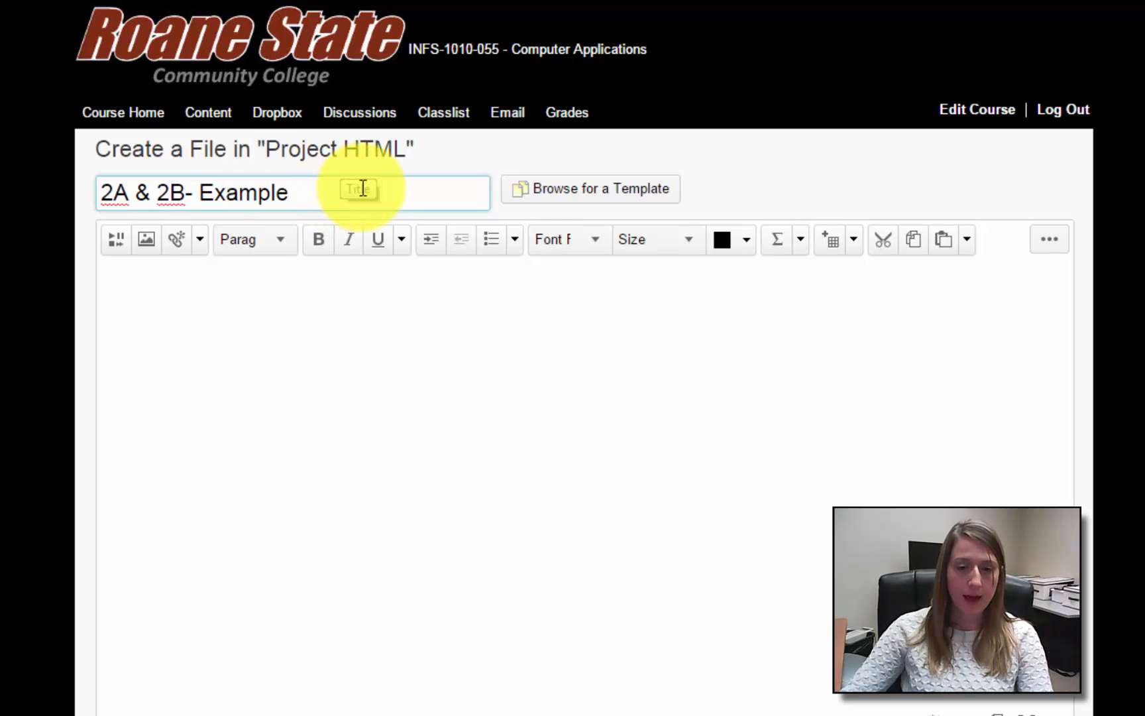
- Browse for a page template and open the ModernRed folder within PAGE TEMPLATES in the shared files
left_click(580, 197)
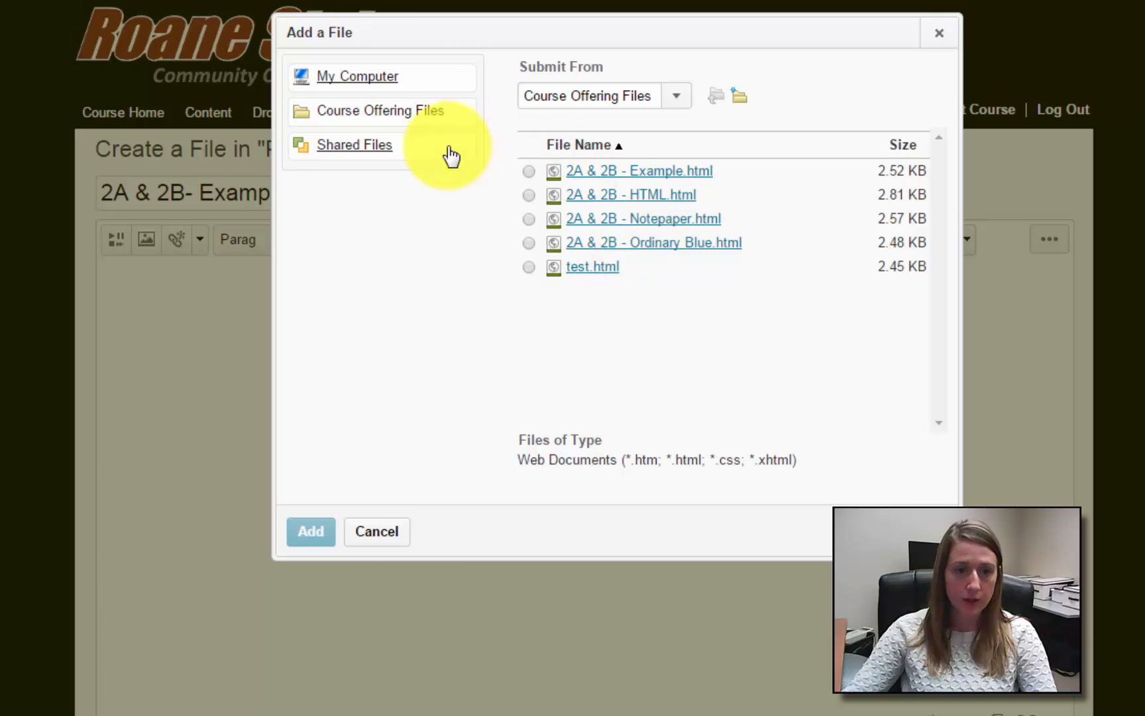
left_click(384, 78)
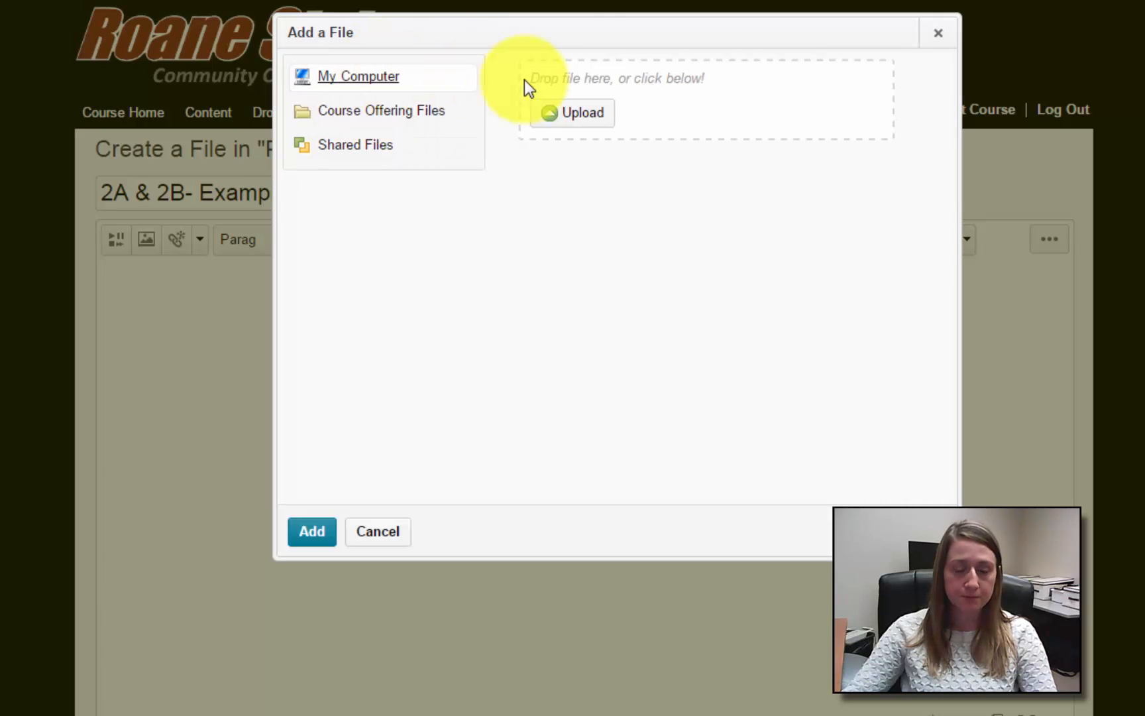
left_click(613, 121)
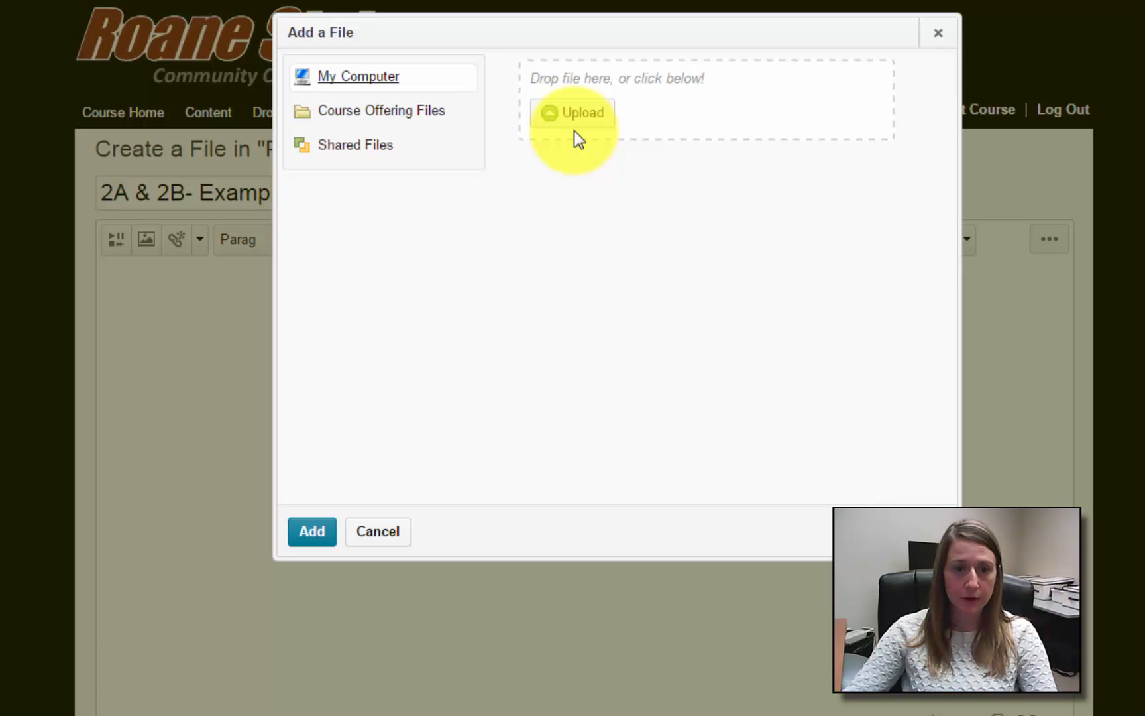
left_click(353, 157)
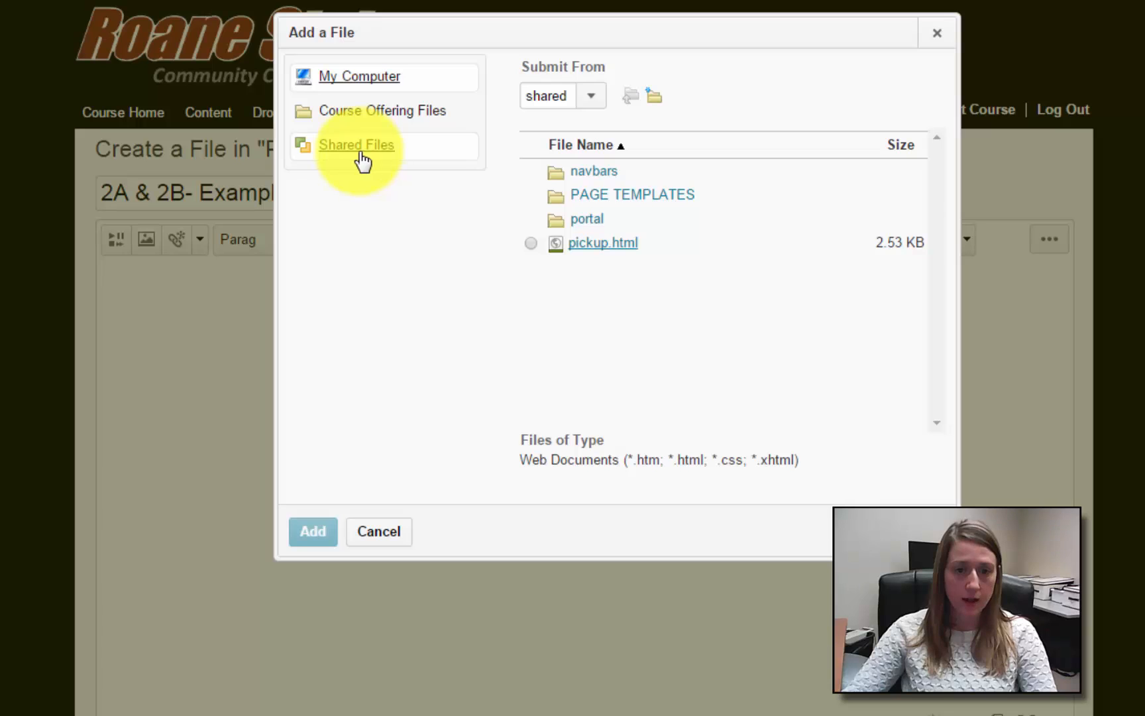
left_click(597, 197)
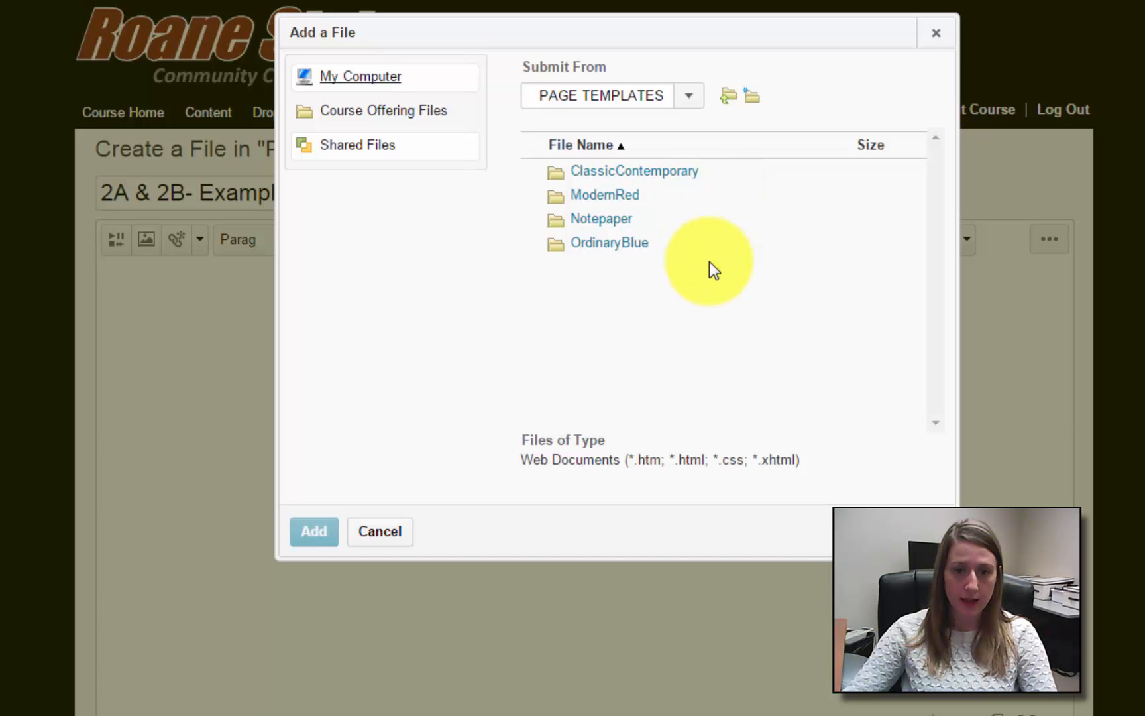
left_click(607, 195)
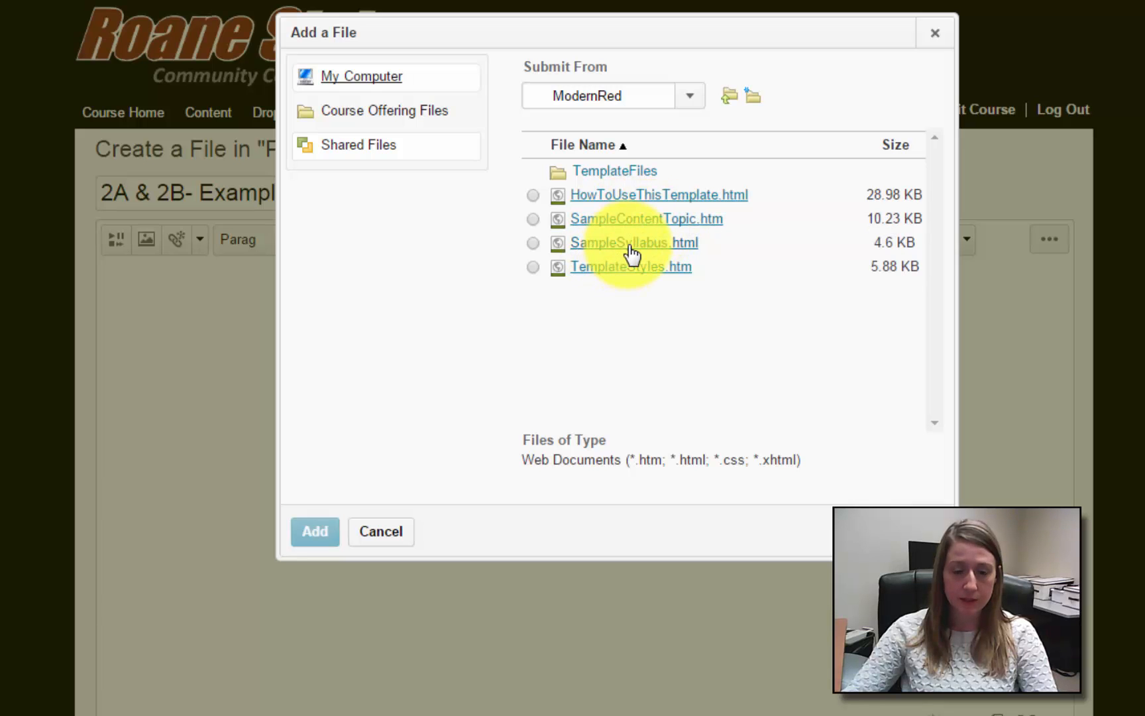
- Preview the ModernRed TemplateStyles.htm file and review its headings, lists, text styles, image and tables through to the footer
left_click(671, 272)
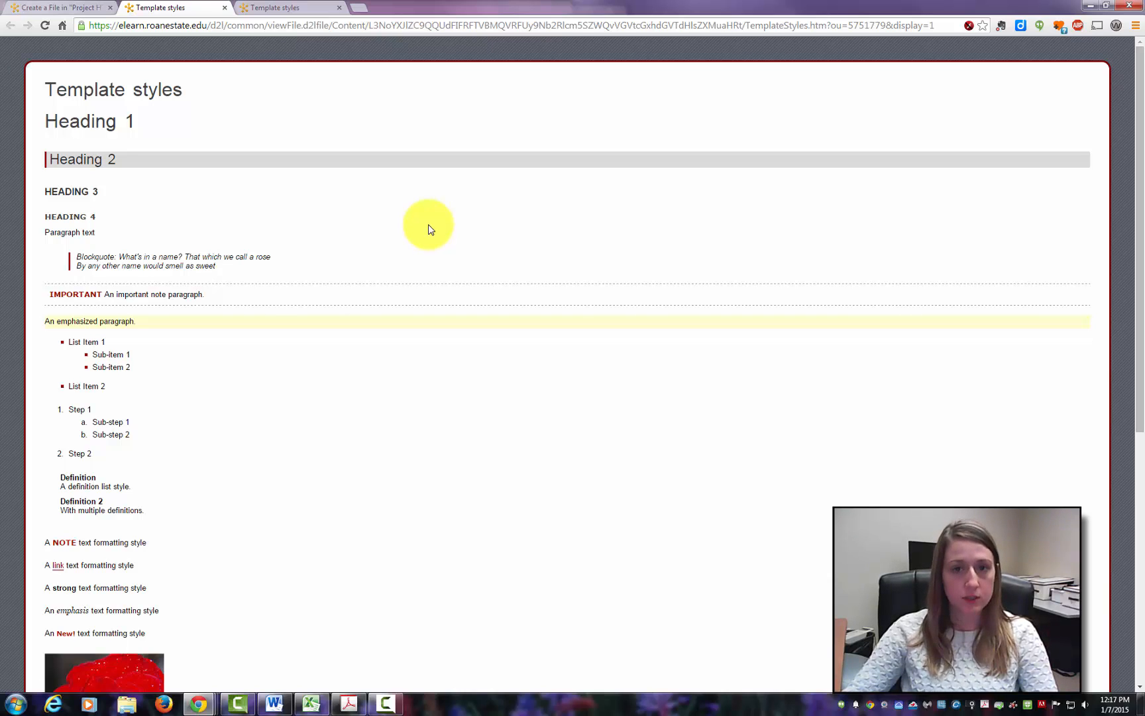
scroll(429, 228, "down", 6)
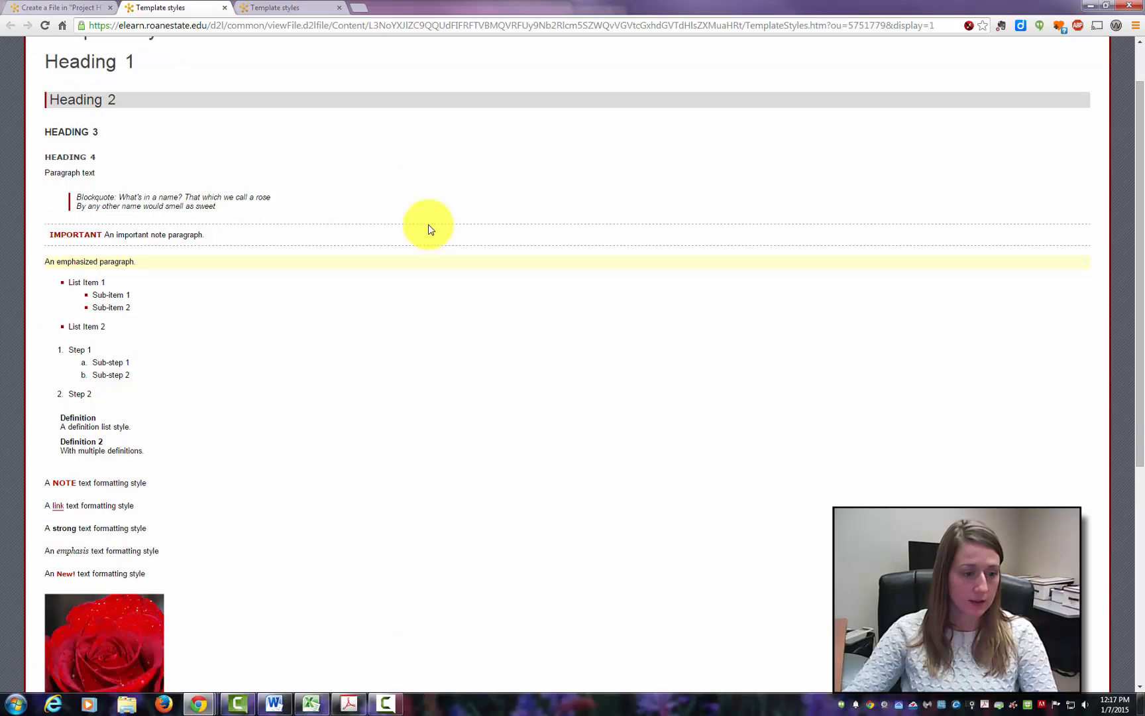
scroll(429, 229, "up", 6)
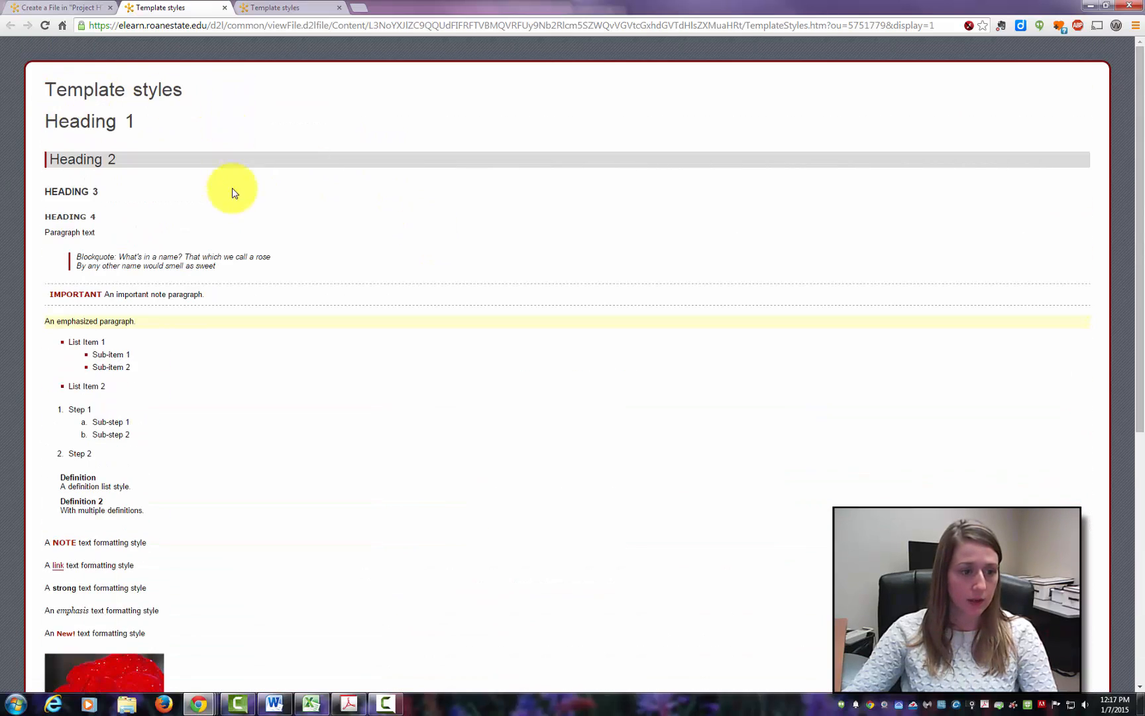
scroll(232, 192, "down", 2)
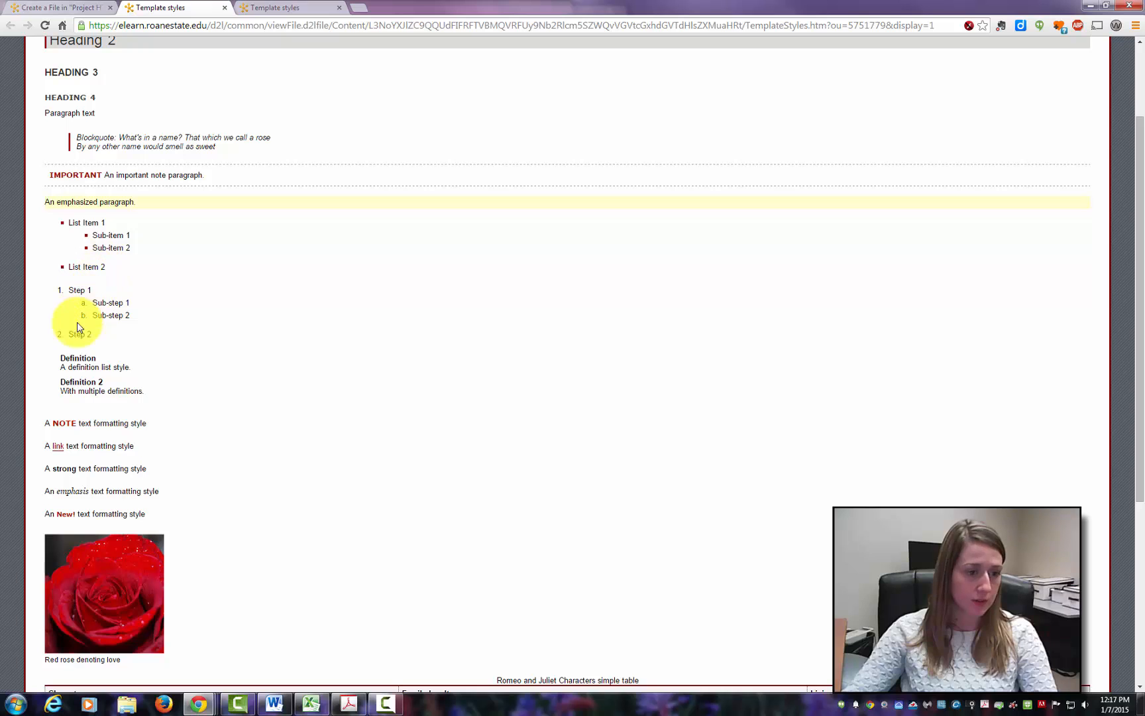
scroll(272, 355, "down", 1)
scroll(276, 358, "down", 4)
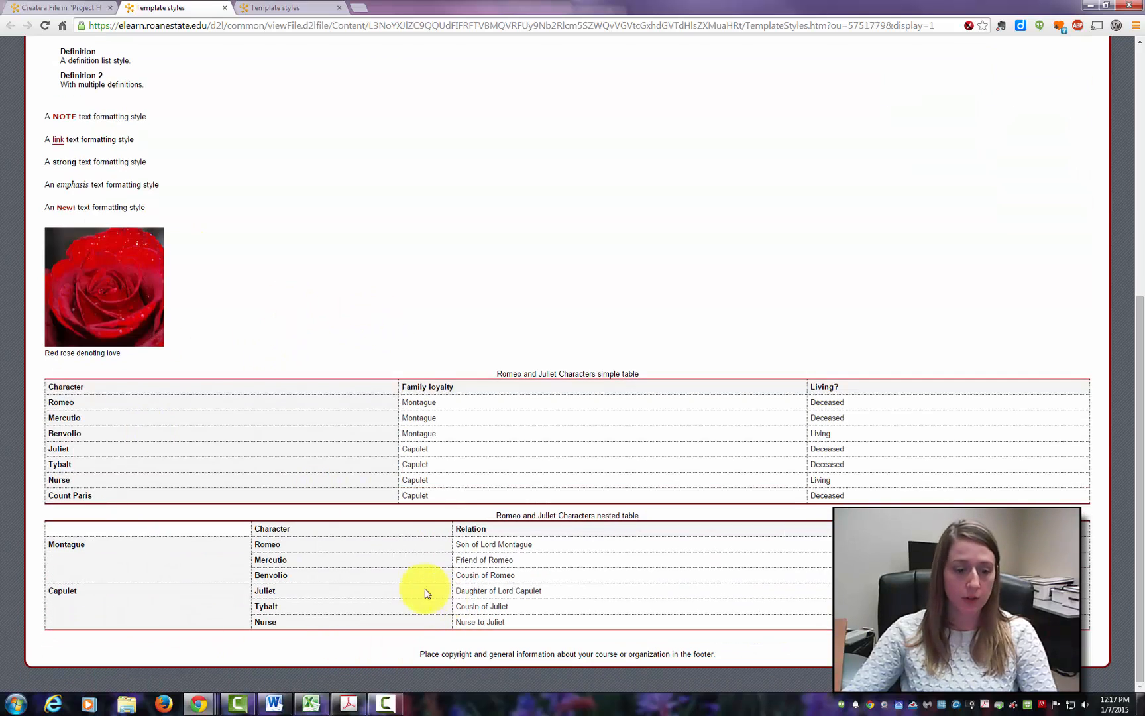
scroll(332, 464, "up", 10)
- Close the preview and apply TemplateStyles.htm from ModernRed as the template of the new page
left_click(225, 8)
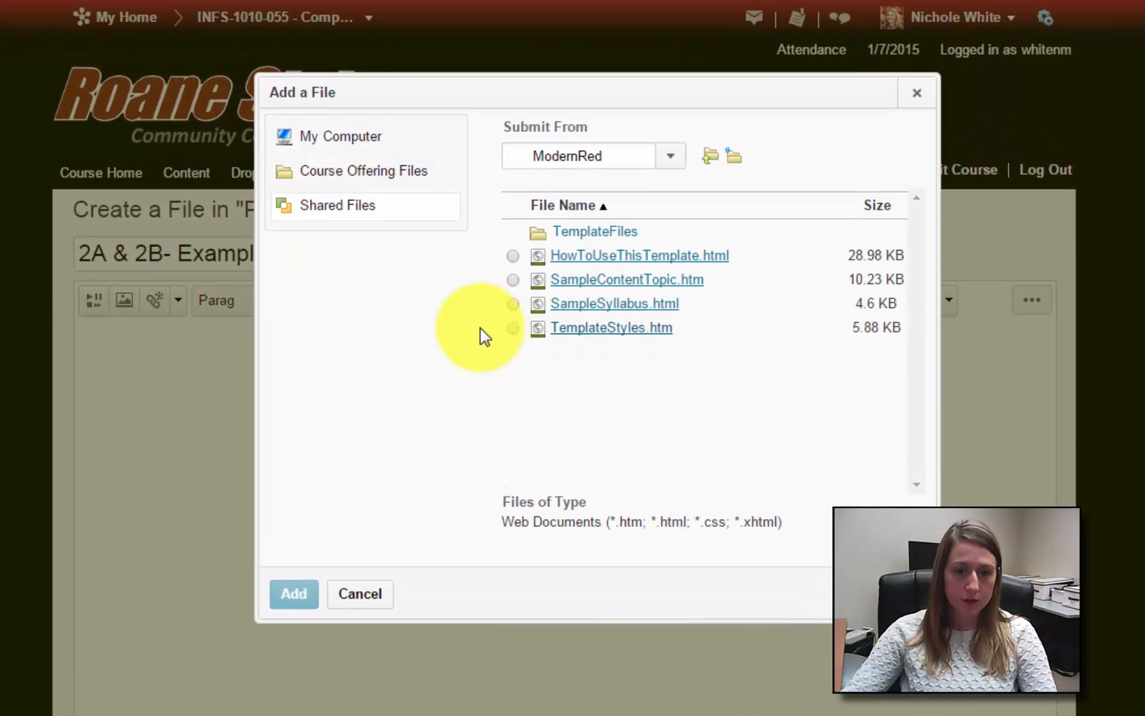
left_click(513, 328)
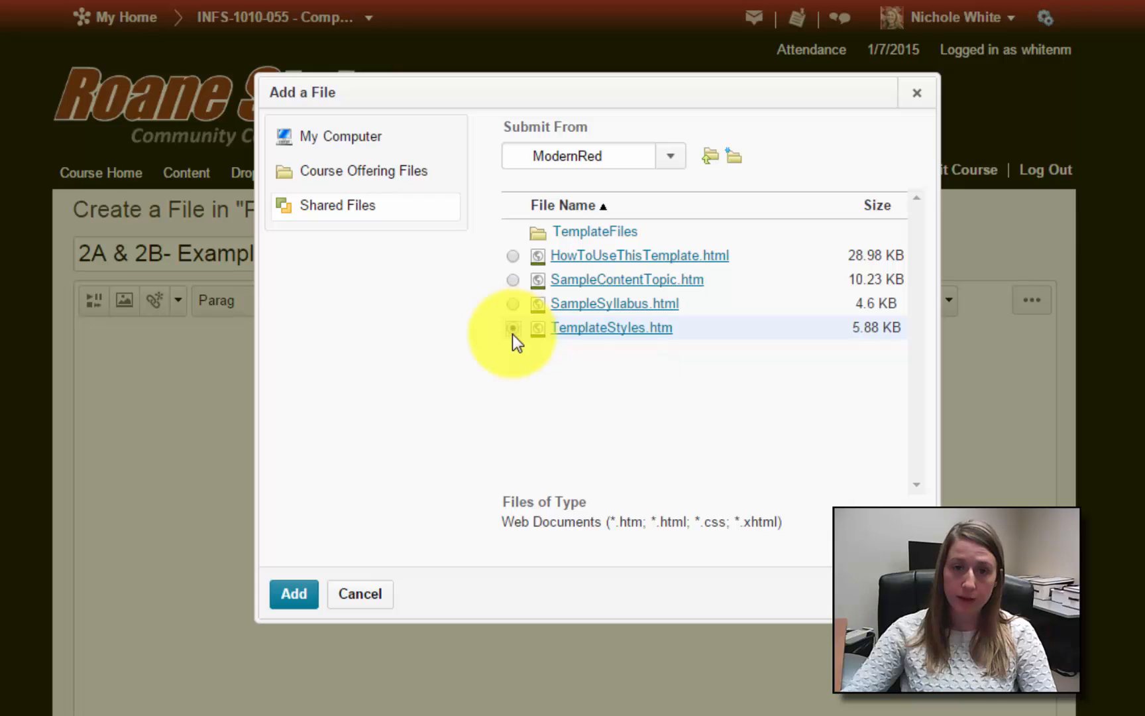
left_click(299, 594)
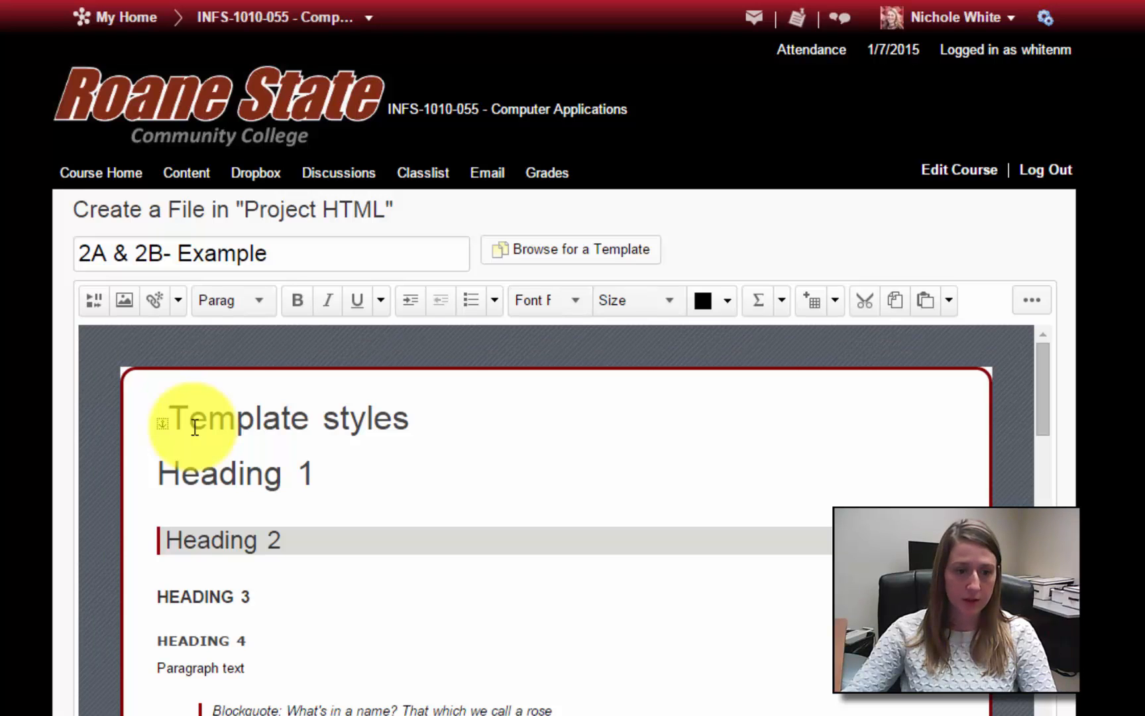
- Delete all of the template's sample content, from the "Template styles" heading through the footer text
scroll(195, 428, "down", 10)
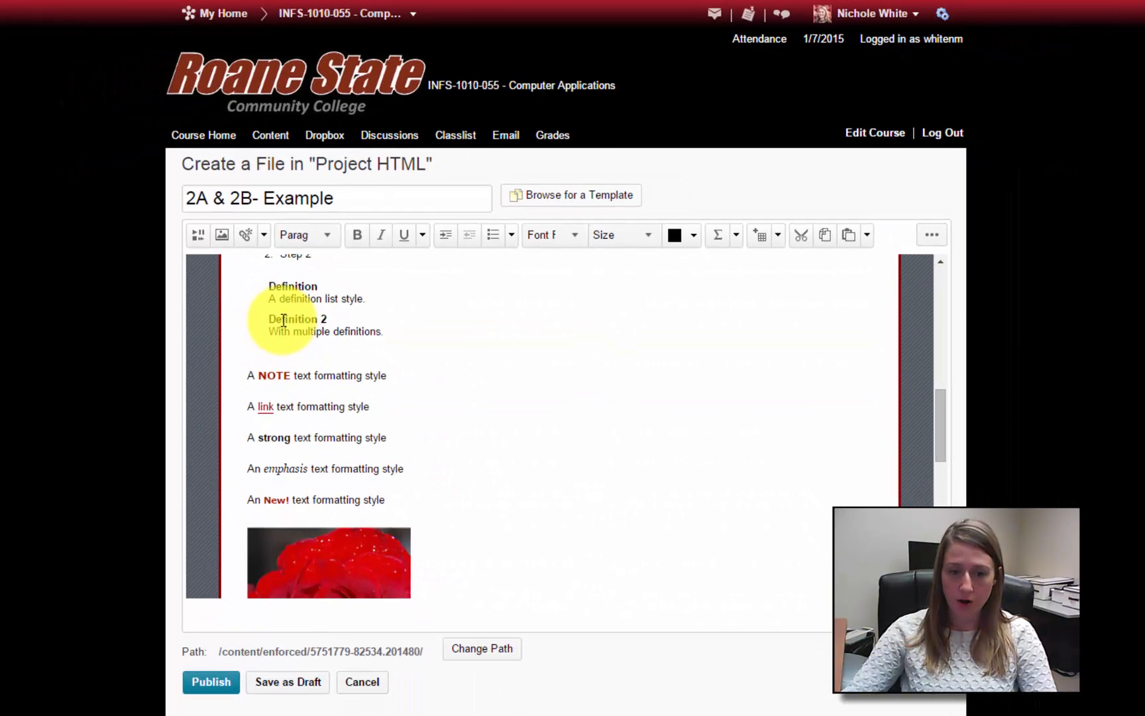
scroll(284, 323, "down", 5)
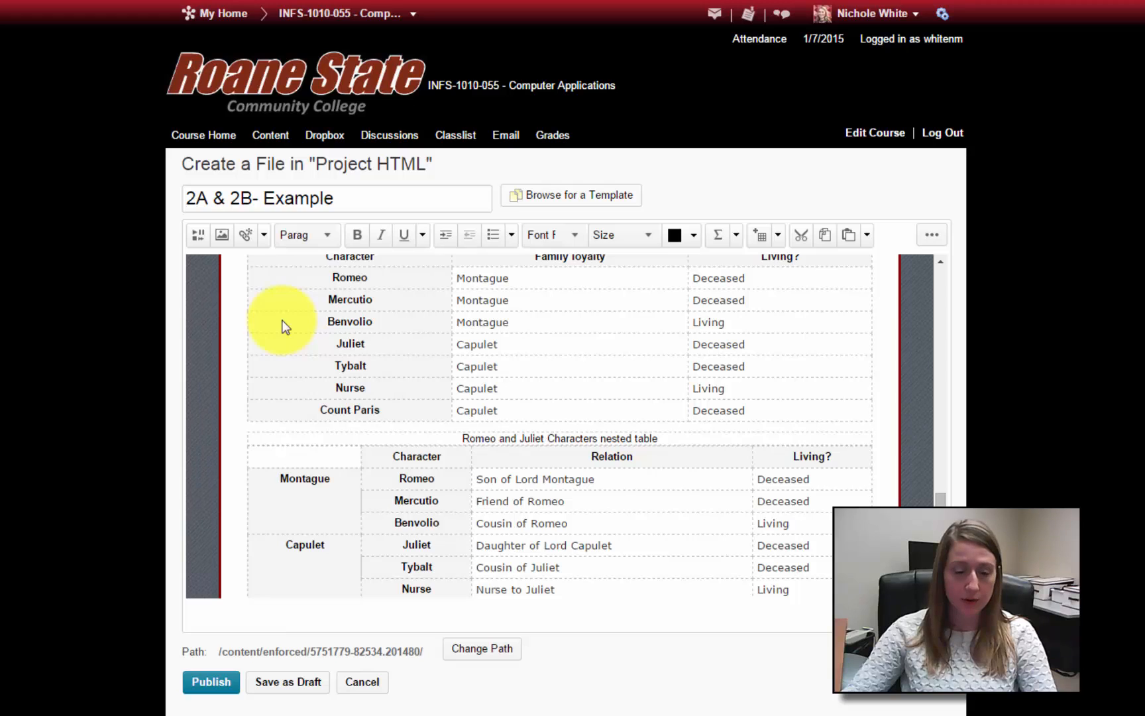
scroll(284, 326, "up", 15)
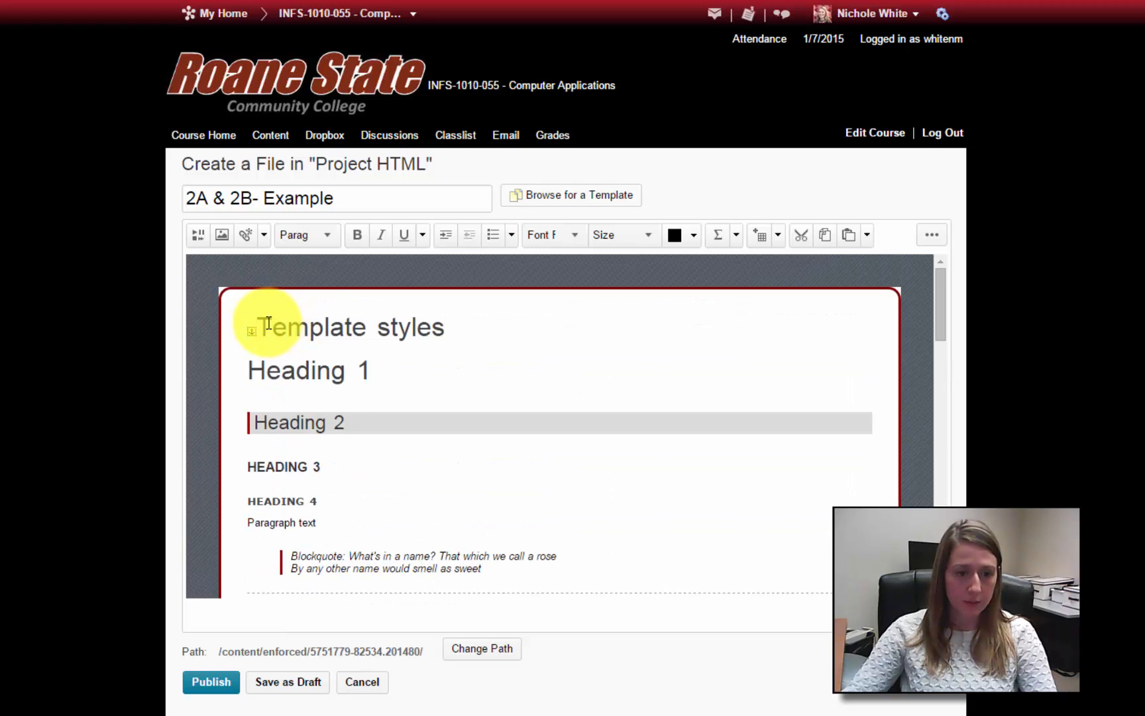
left_click(260, 323)
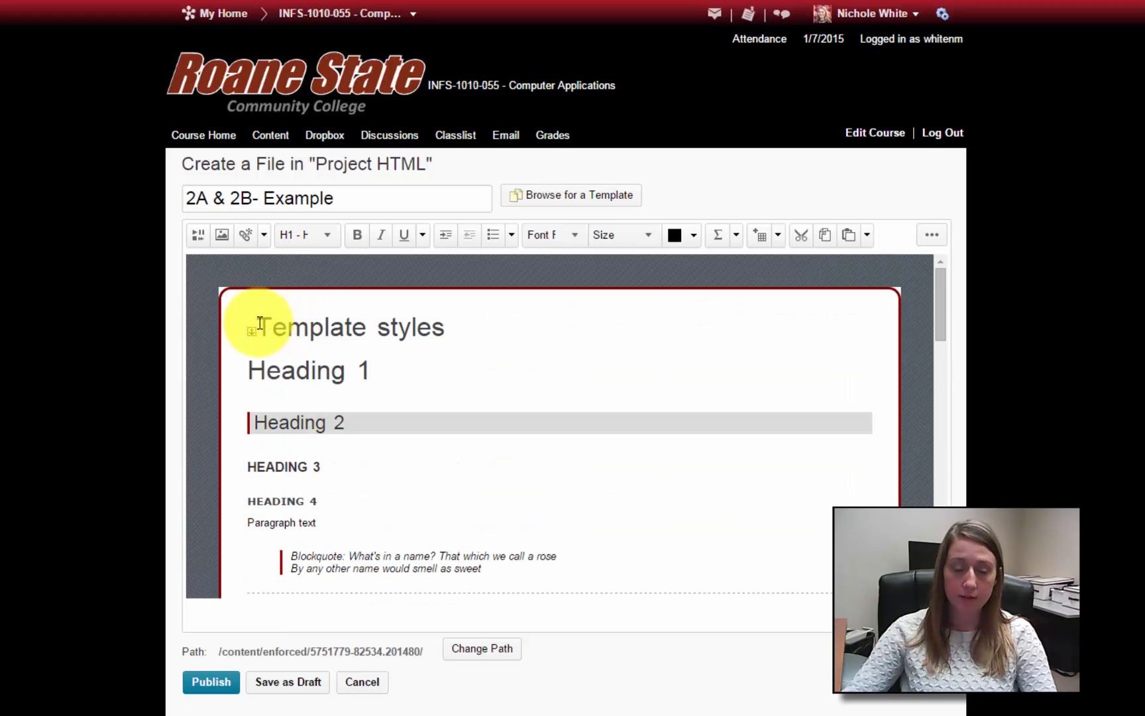
left_click_drag(260, 323, 869, 510)
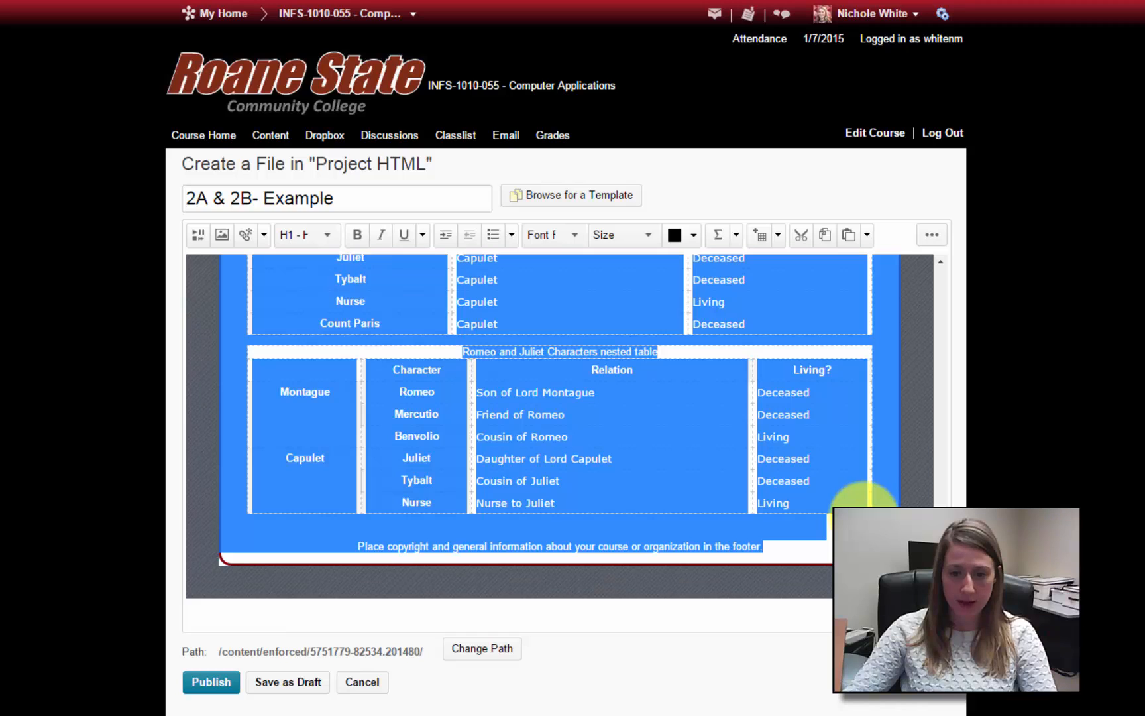
key("Delete")
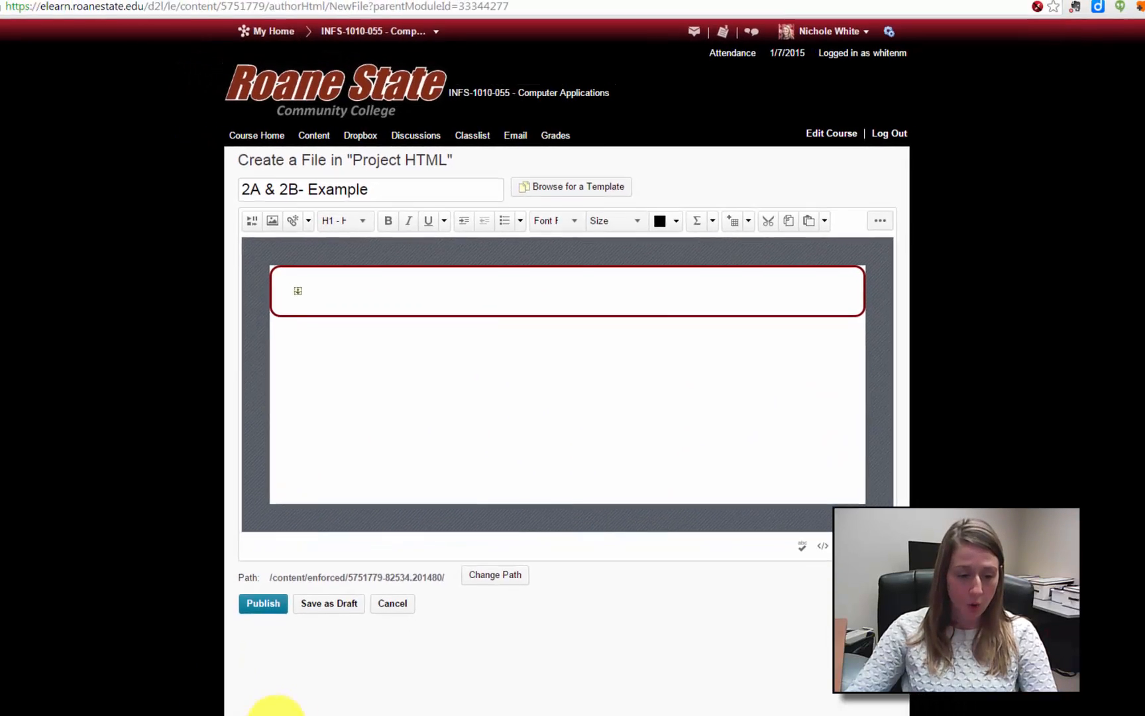
- Switch to Adobe Acrobat and copy the entire text of the inst03.pdf assignment
left_click(348, 704)
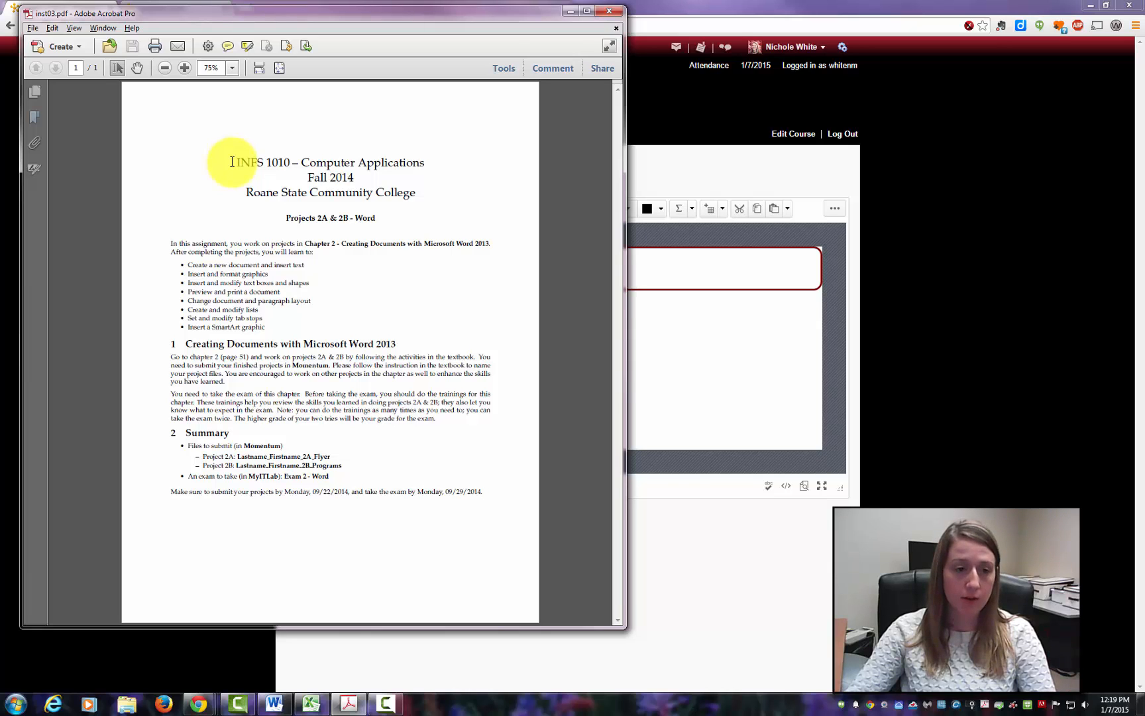
left_click_drag(232, 162, 492, 511)
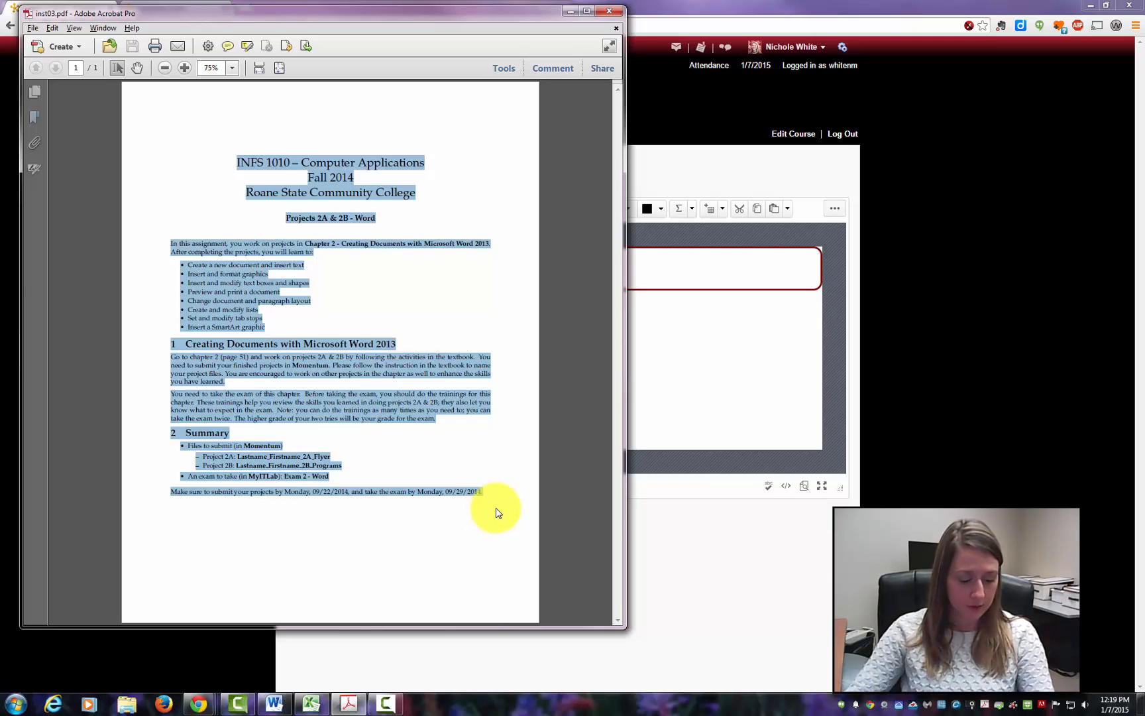
right_click(235, 287)
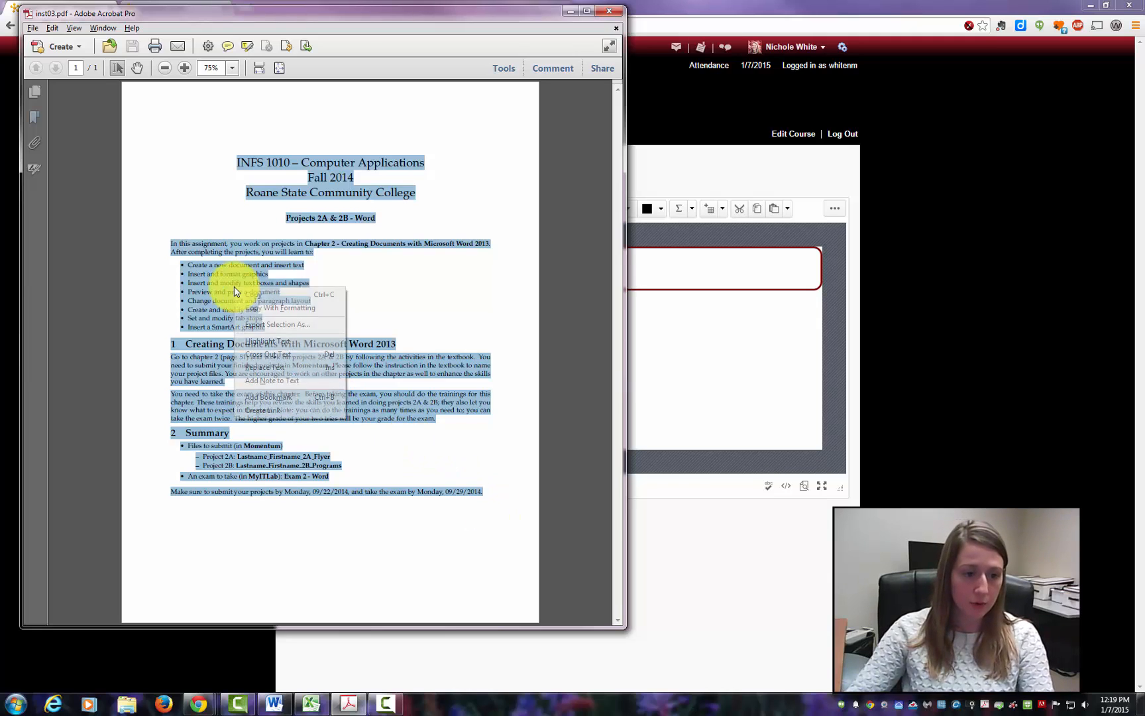
left_click(267, 296)
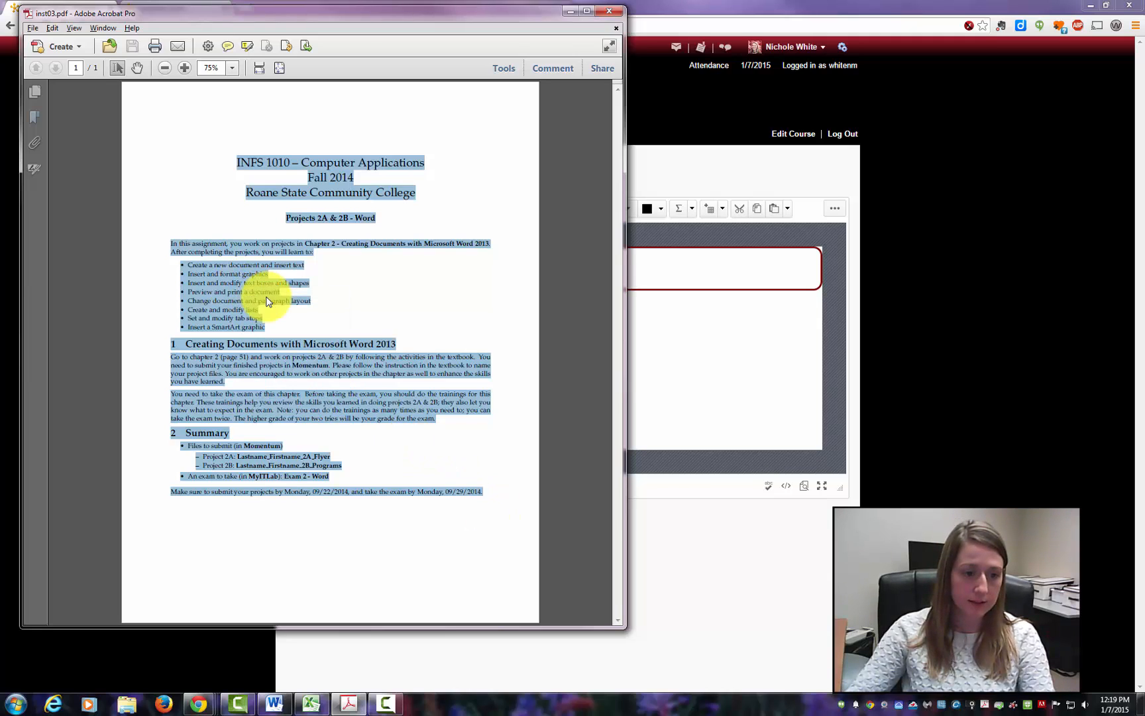
- Return to the course page in the browser, paste the assignment text into the template body and make the editing area taller
left_click(841, 176)
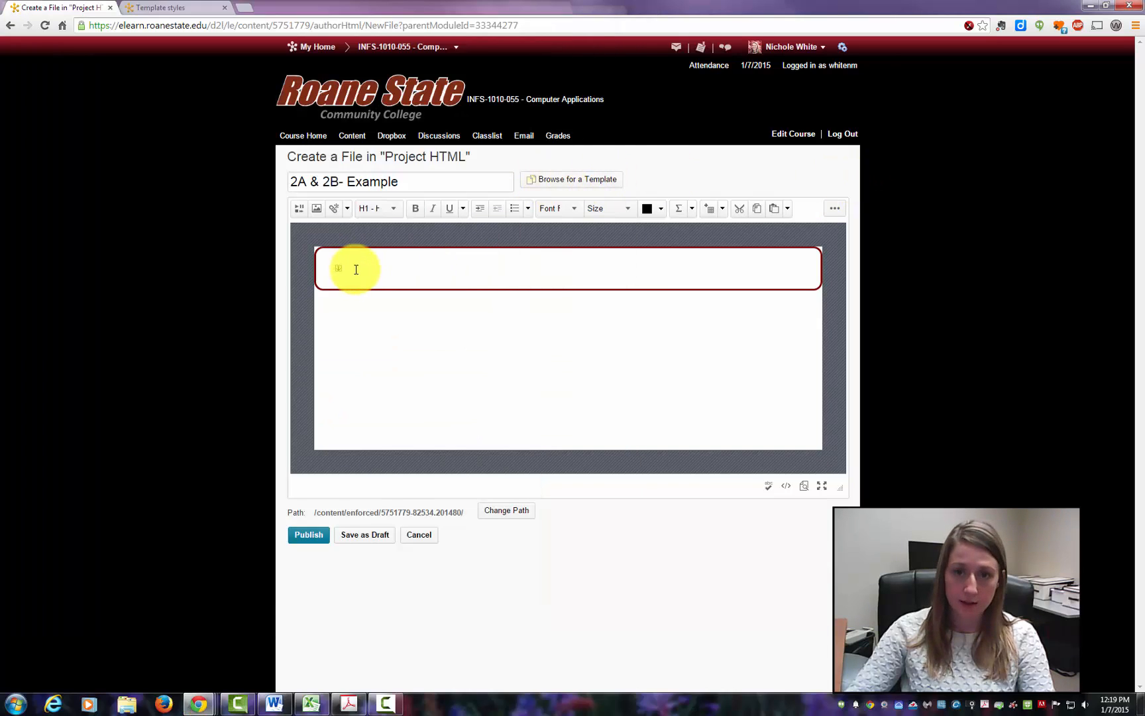
right_click(356, 269)
left_click(411, 338)
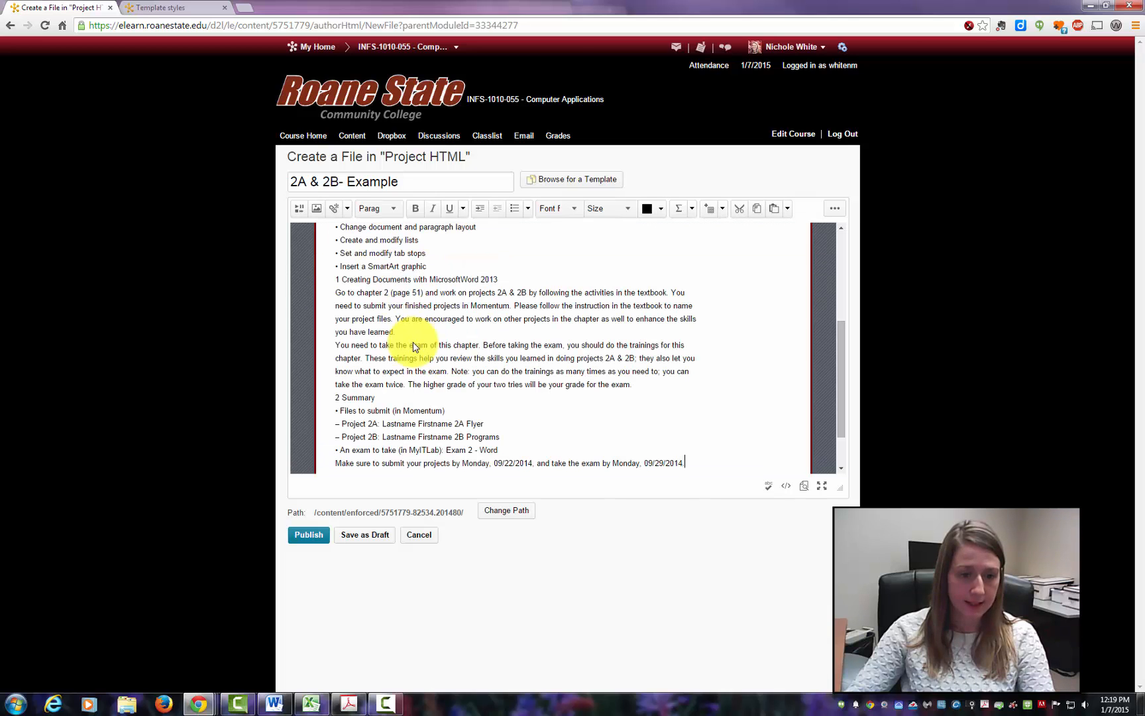
left_click_drag(840, 488, 845, 683)
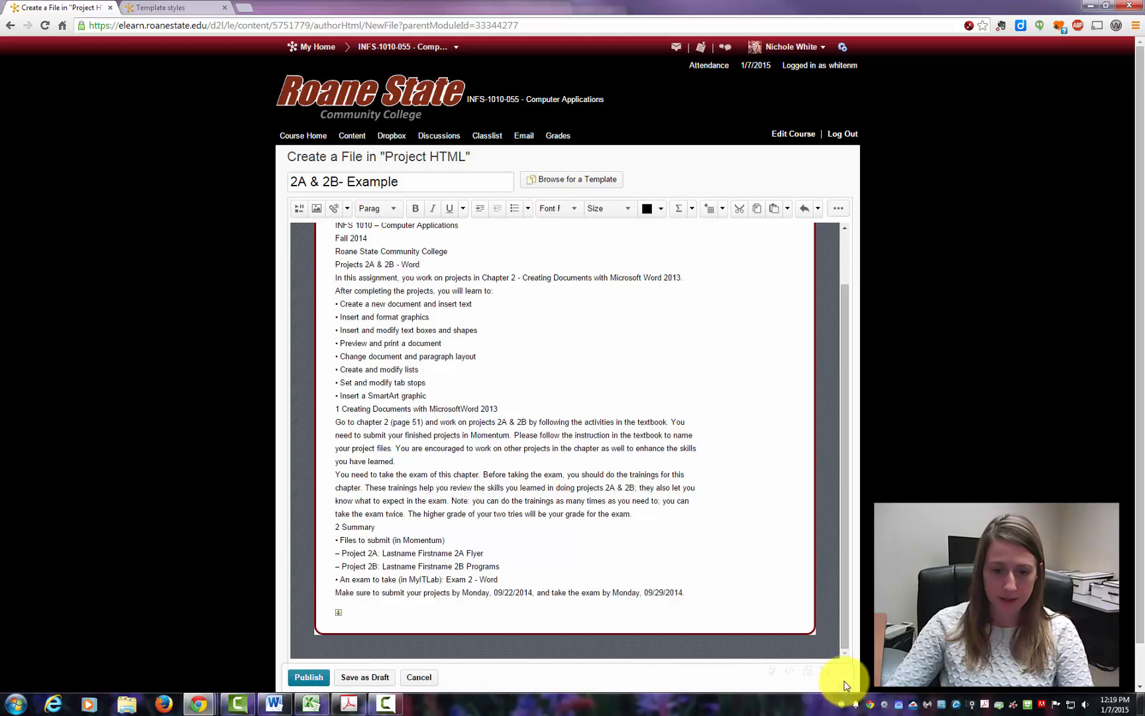
- Insert a paragraph break after "Roane State Community College" and format the three title lines above it as centered Heading 1
scroll(845, 517, "up", 2)
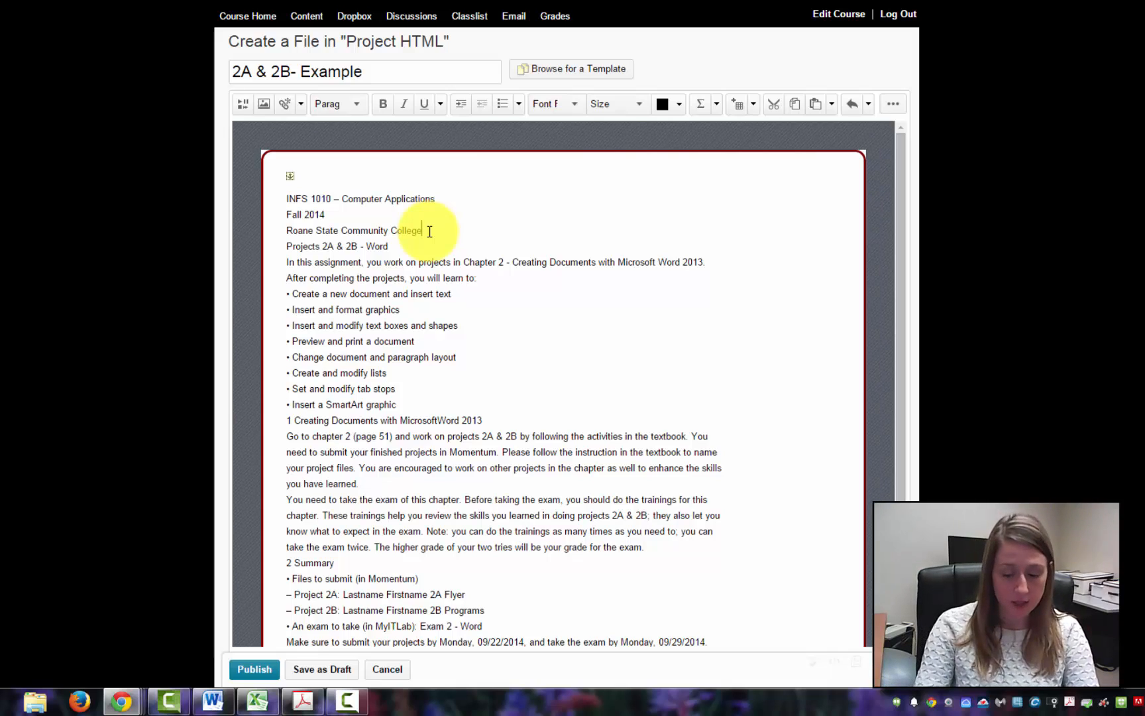
key("Return")
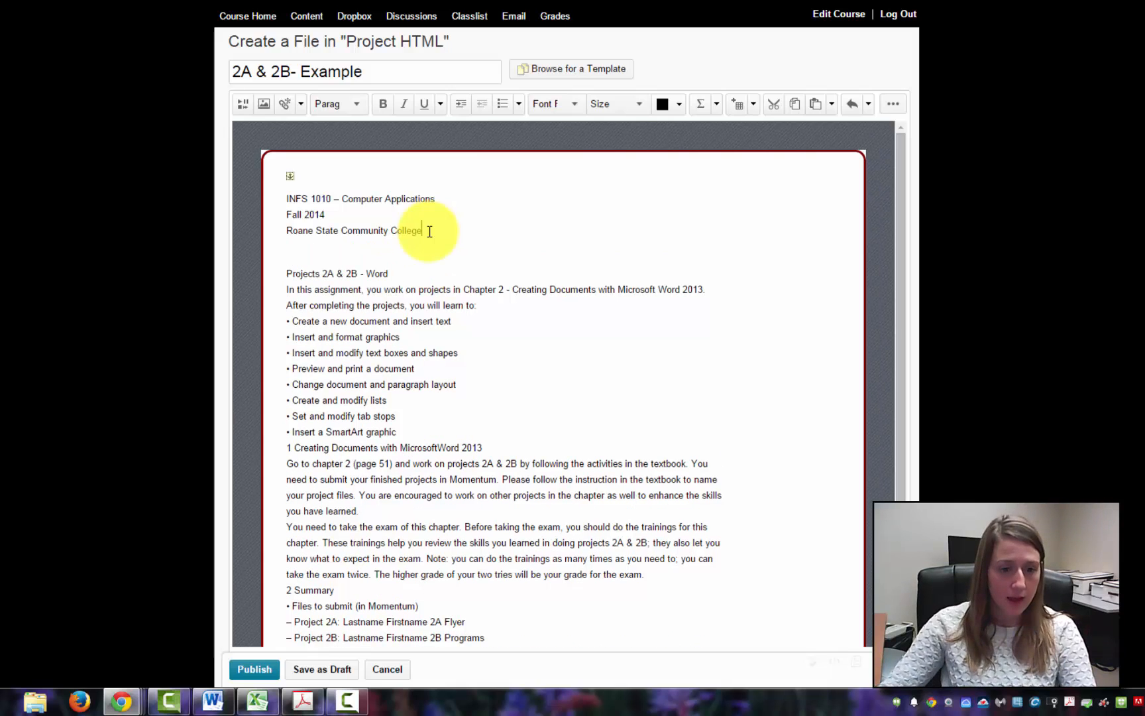
left_click_drag(430, 230, 268, 178)
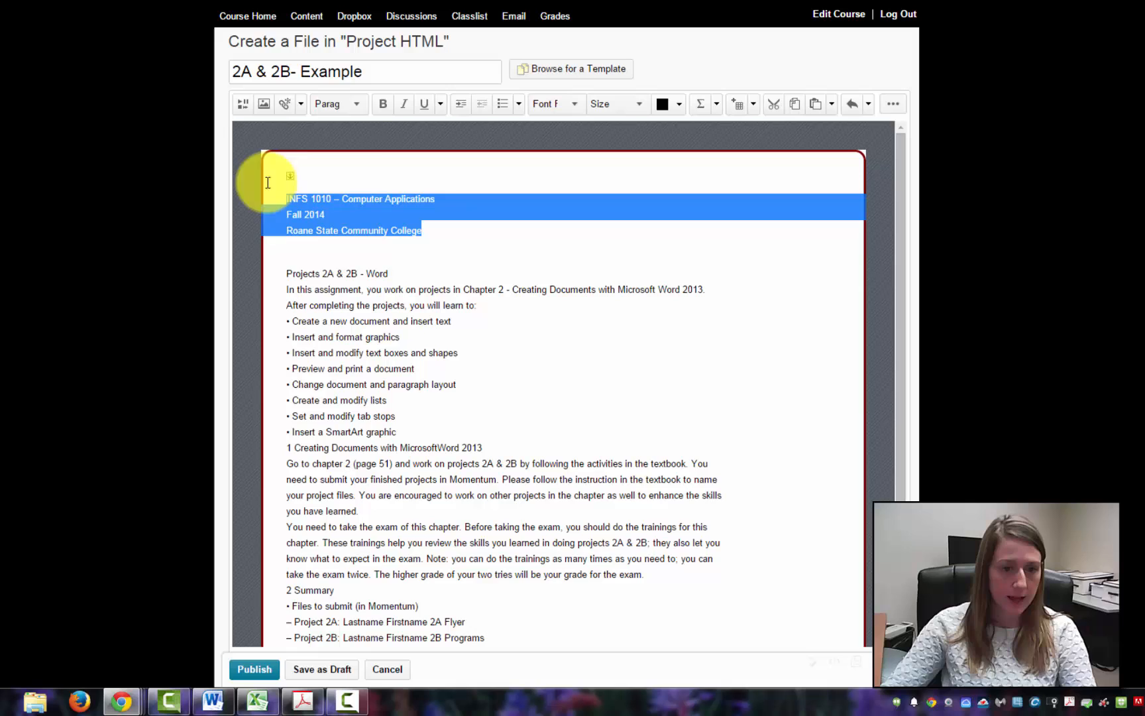
left_click(360, 103)
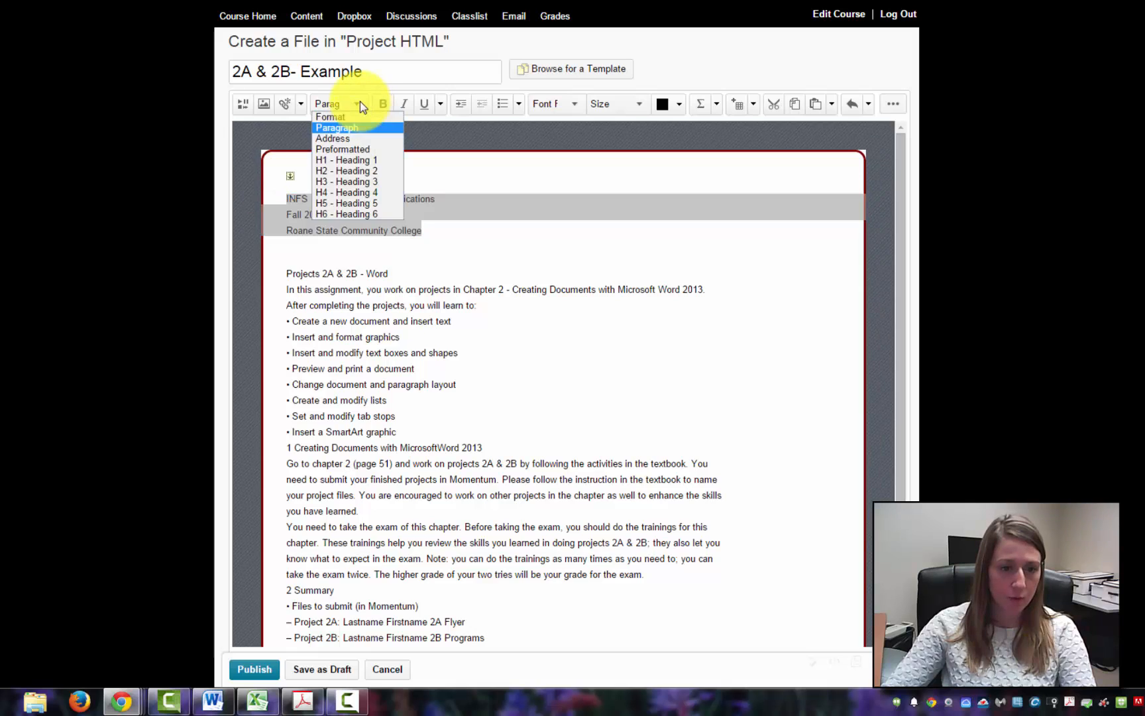
left_click(384, 160)
left_click(519, 103)
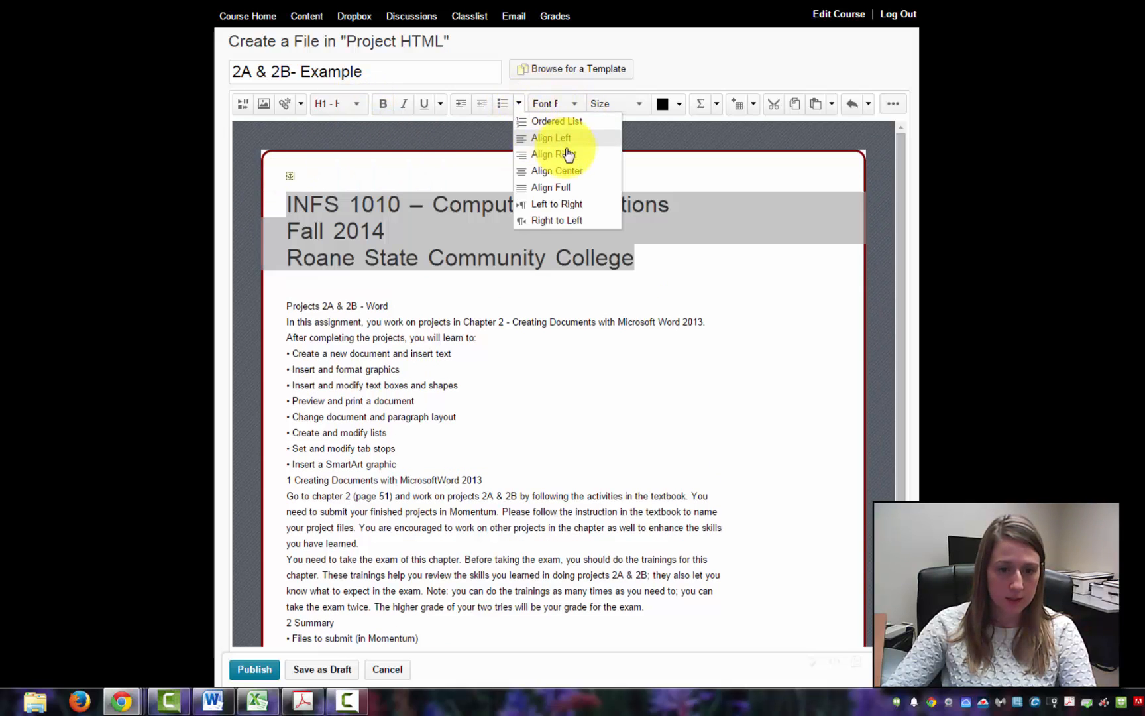
left_click(571, 171)
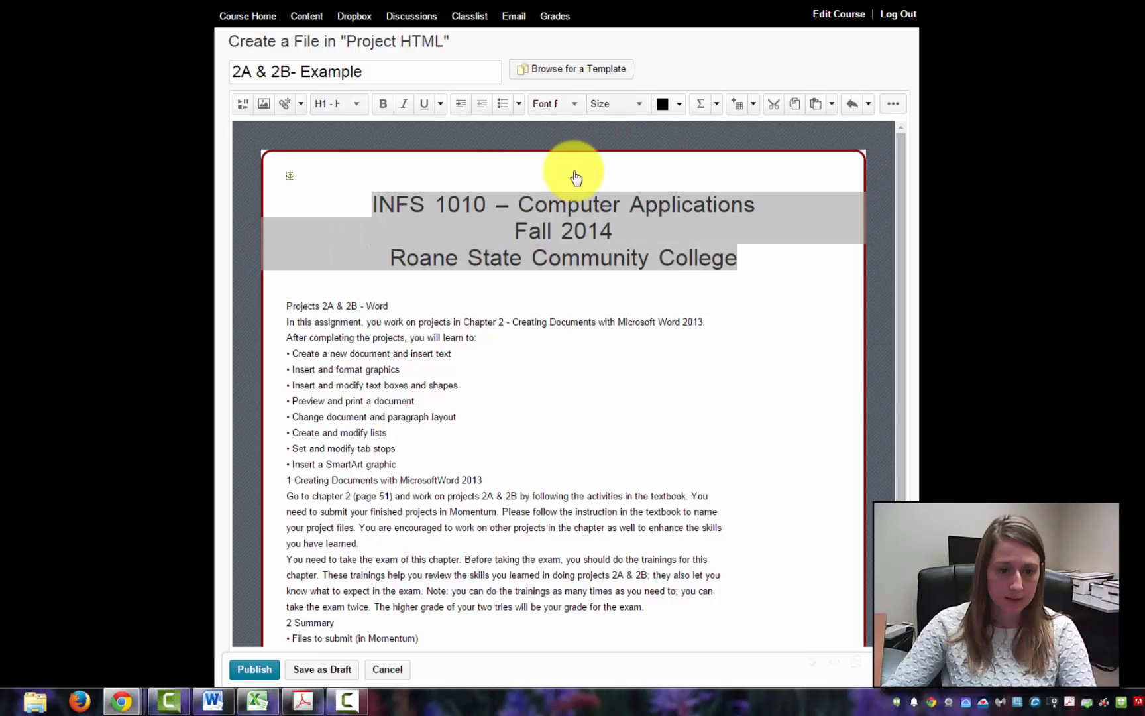
left_click(731, 276)
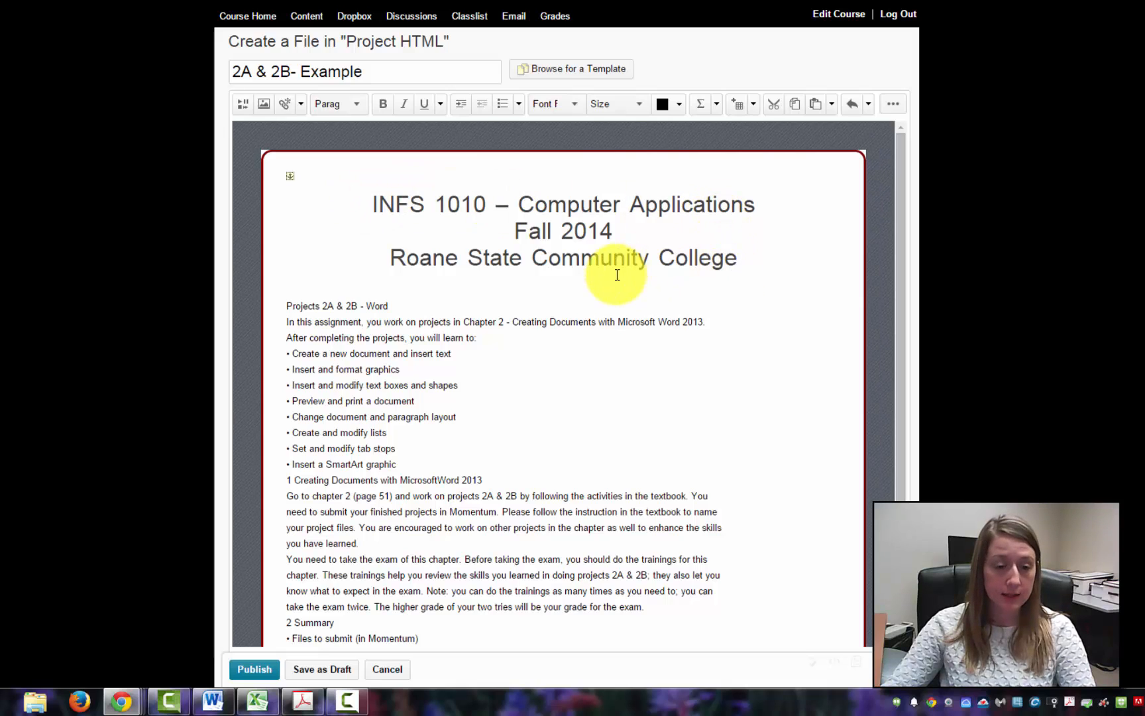
- Try to format the "Projects 2A & 2B - Word" line as Heading 2
left_click(396, 306)
left_click_drag(388, 306, 250, 302)
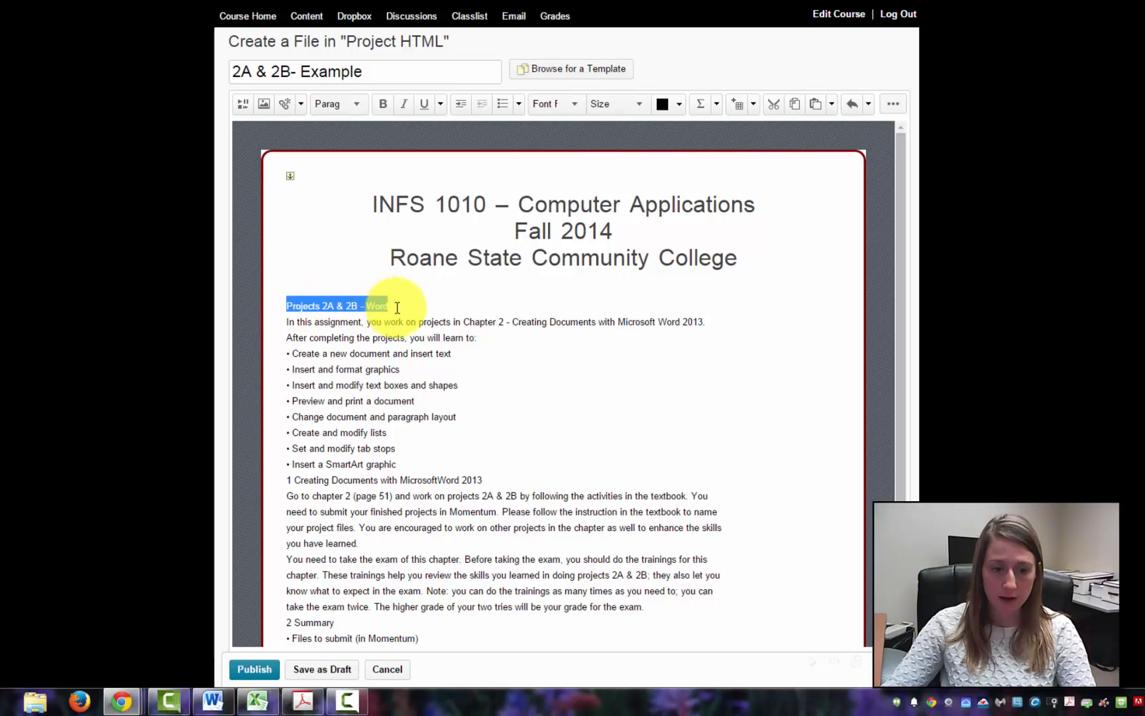
left_click(357, 104)
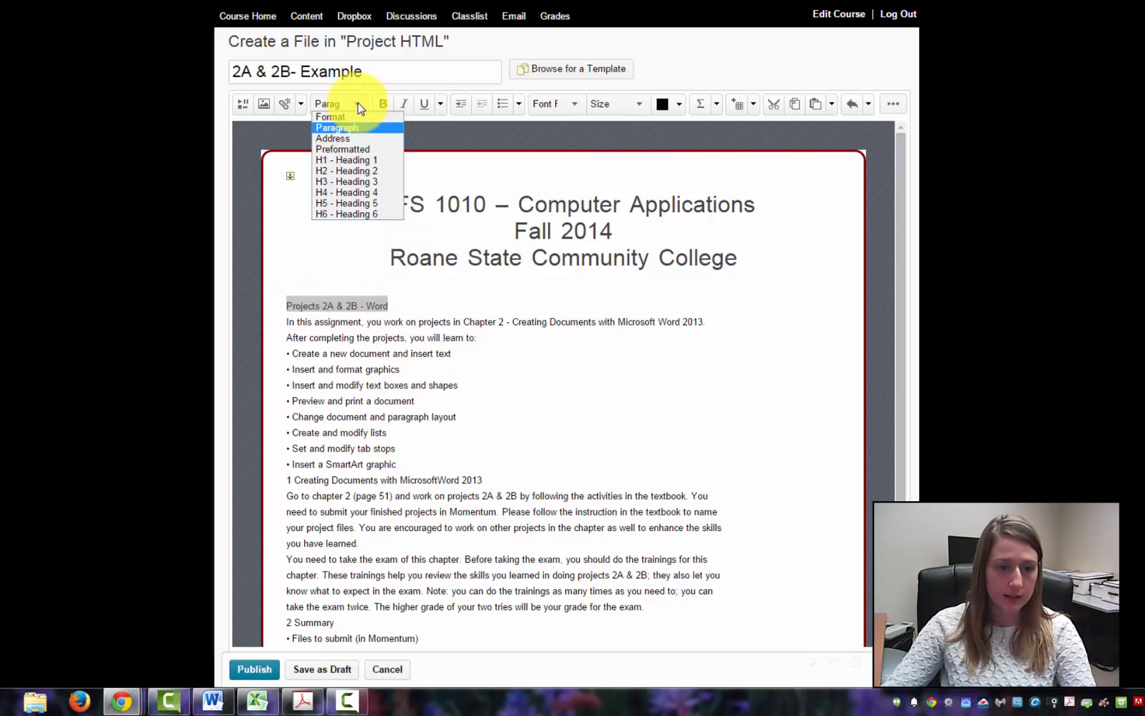
left_click(386, 175)
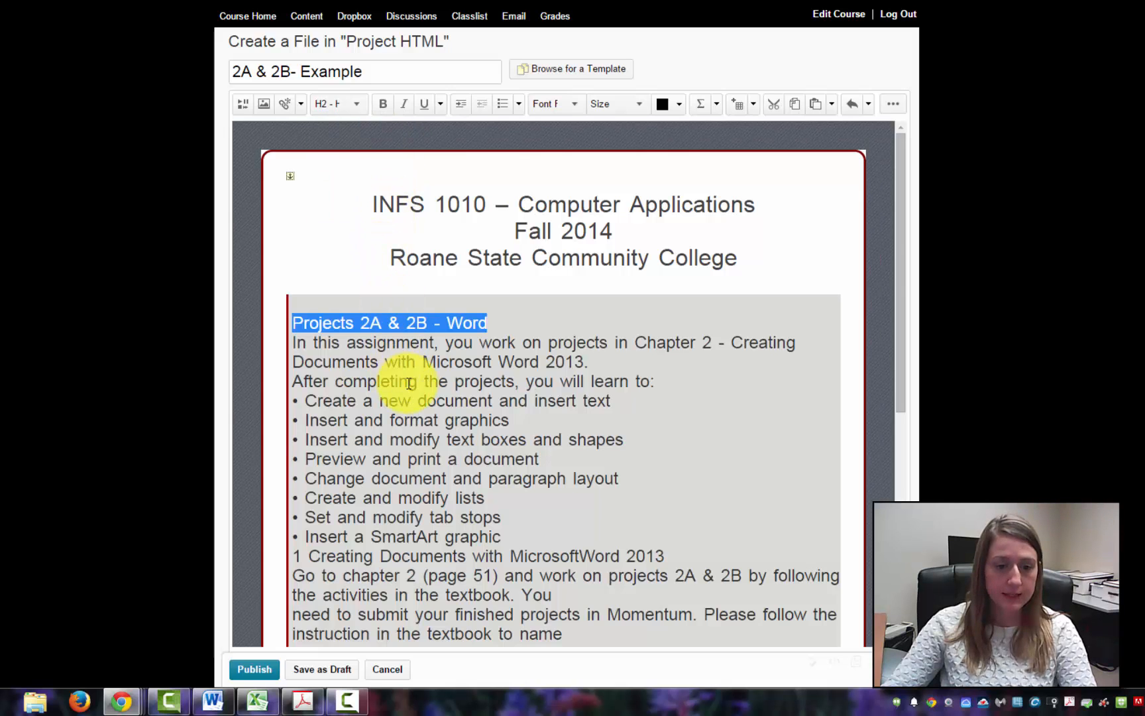
scroll(413, 385, "down", 4)
scroll(414, 385, "down", 4)
scroll(413, 385, "up", 5)
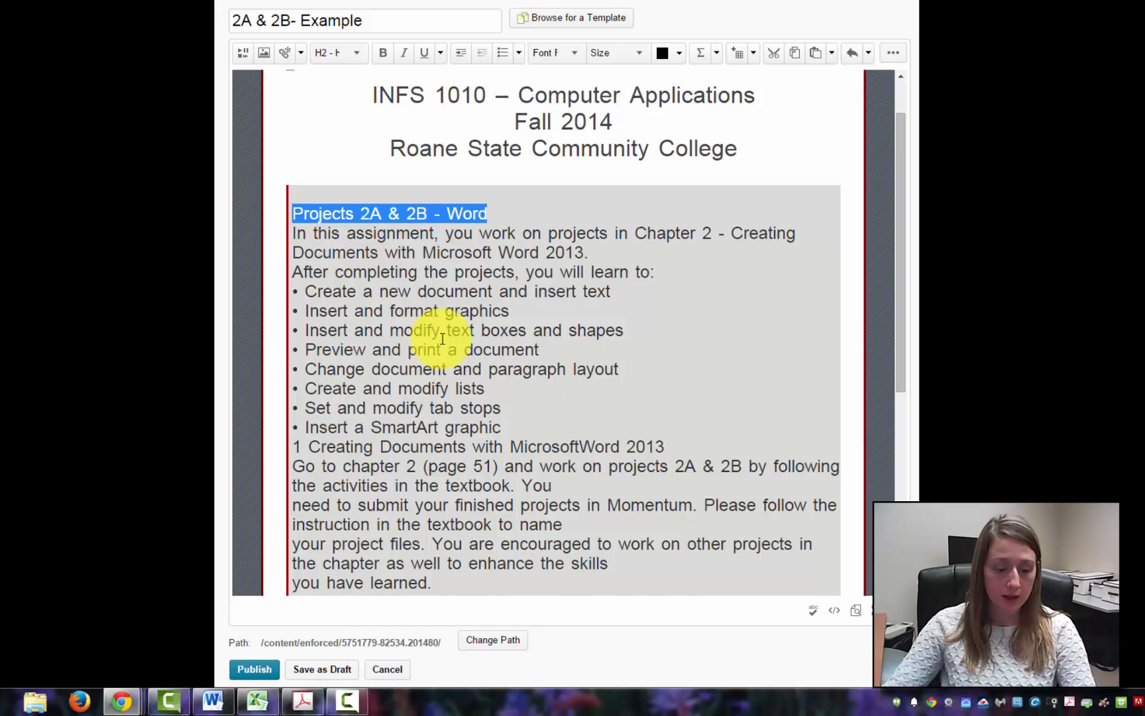
- Separate "Projects 2A & 2B - Word" into its own paragraph, format it as Heading 2, and remove the blank lines around it
left_click(399, 192)
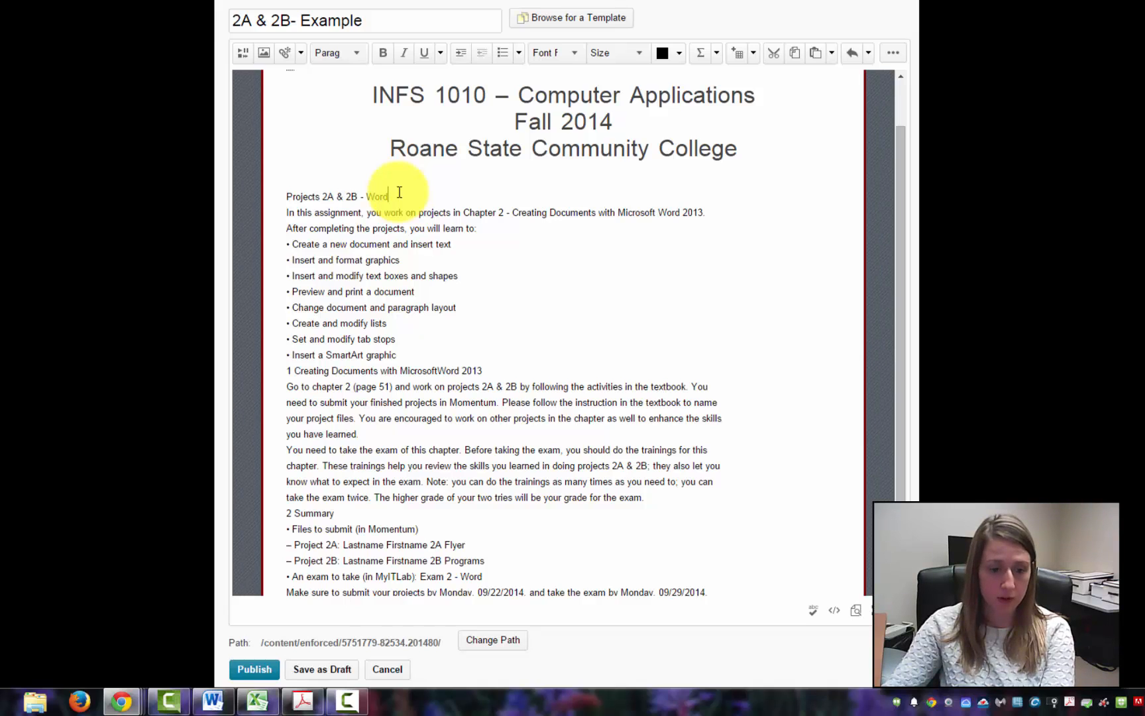
key("Return")
left_click_drag(388, 197, 286, 199)
left_click(361, 54)
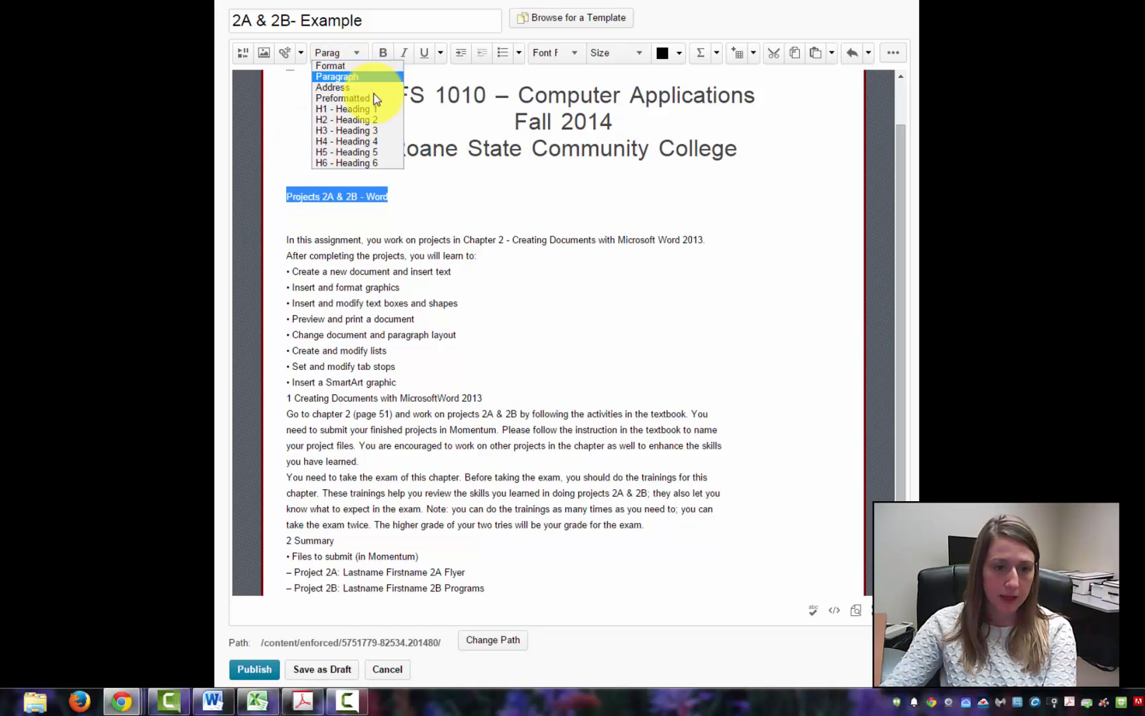
left_click(381, 123)
left_click(437, 245)
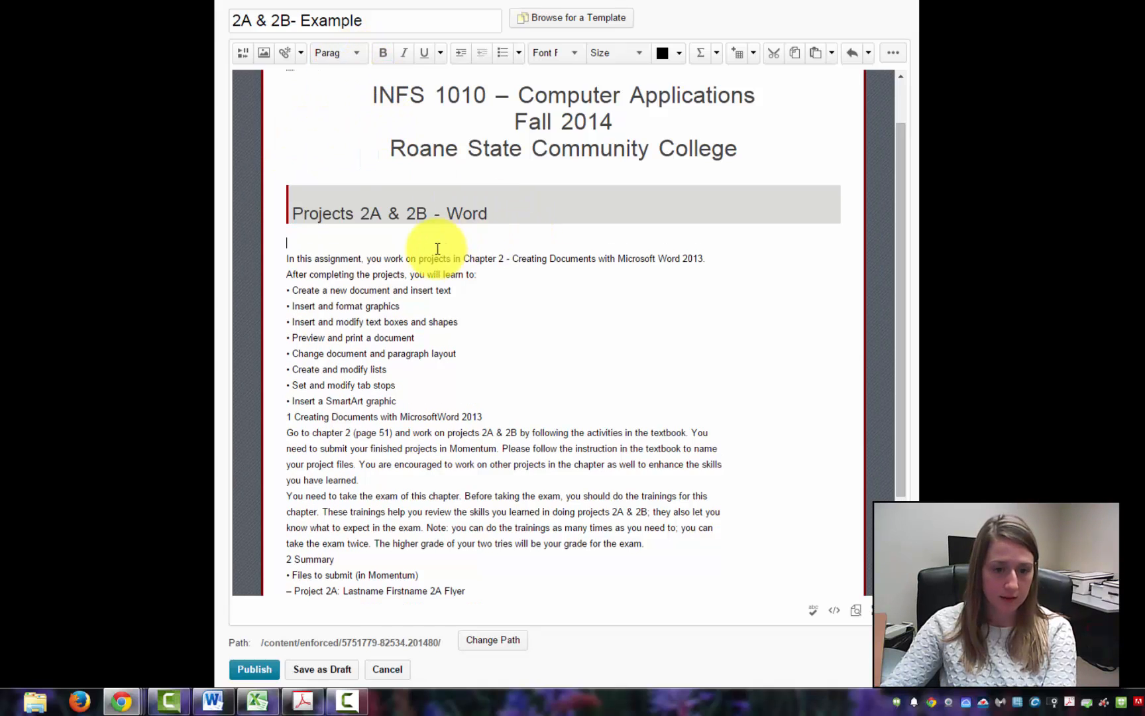
key("BackSpace")
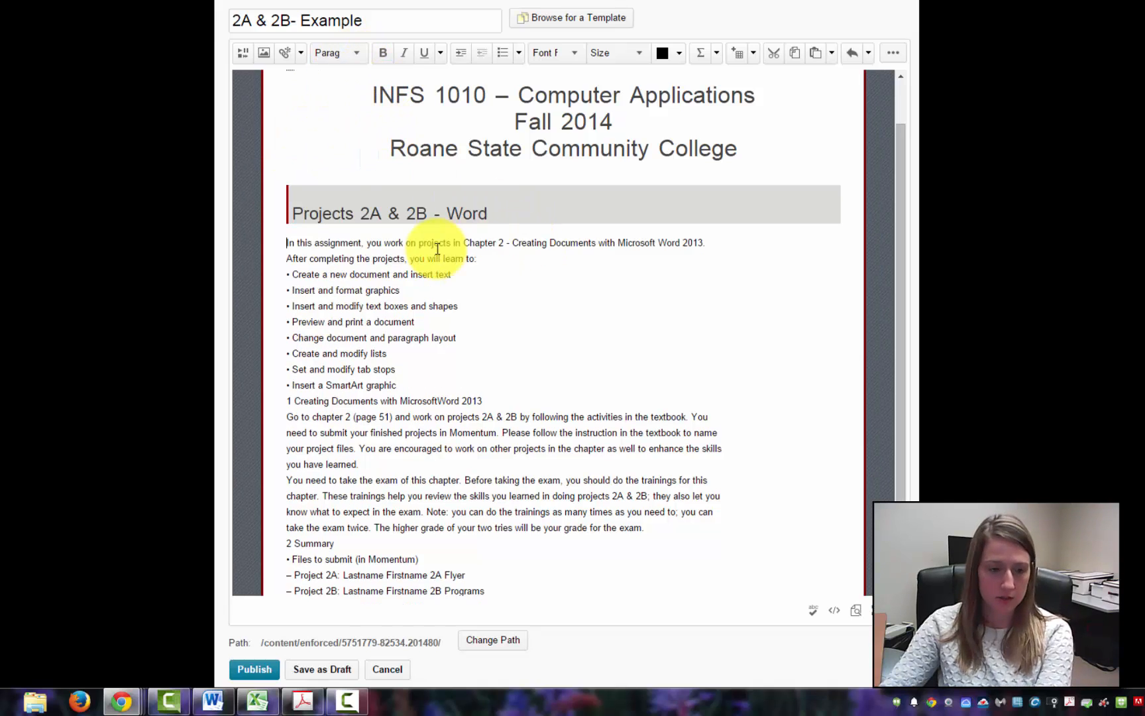
left_click(784, 155)
key("Delete")
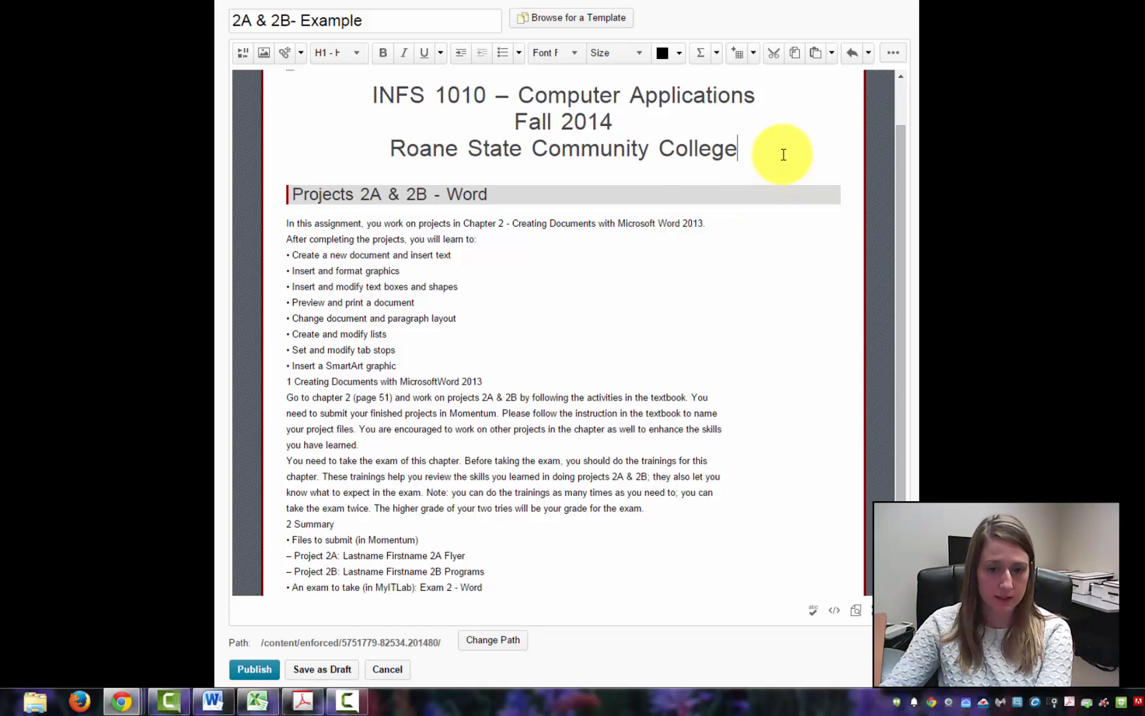
- Insert paragraph breaks after "you will learn to:" and after "Insert a SmartArt graphic" to separate the bulleted list
left_click(489, 237)
key("Return")
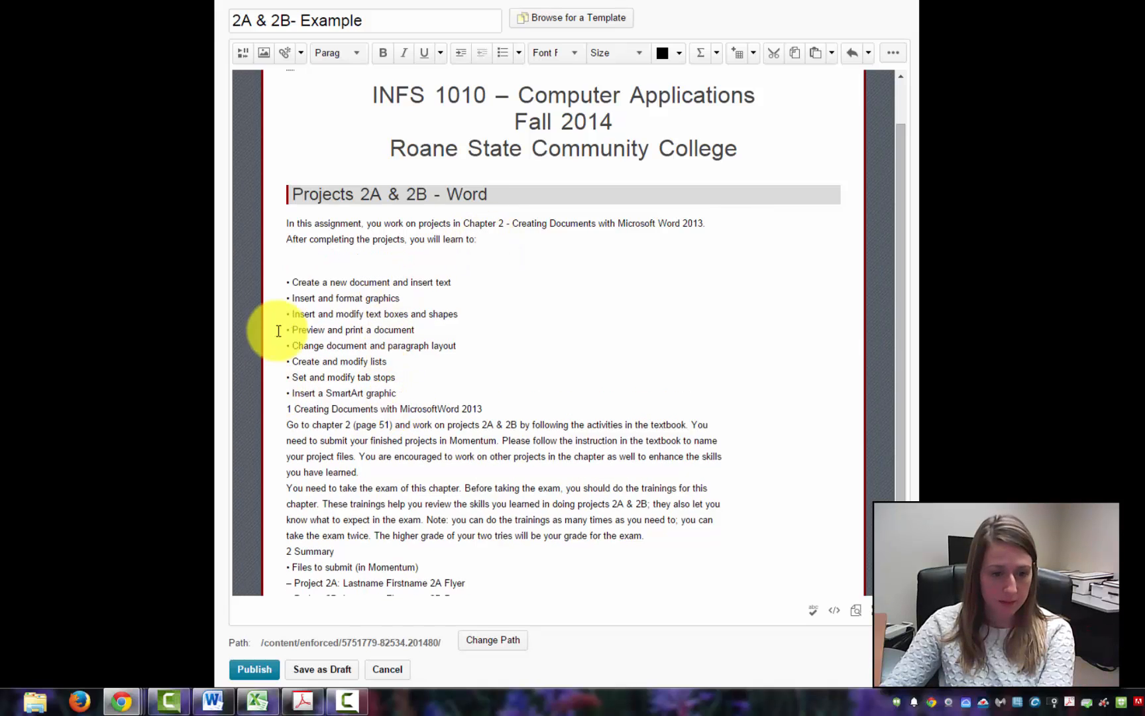
left_click(414, 387)
key("Return")
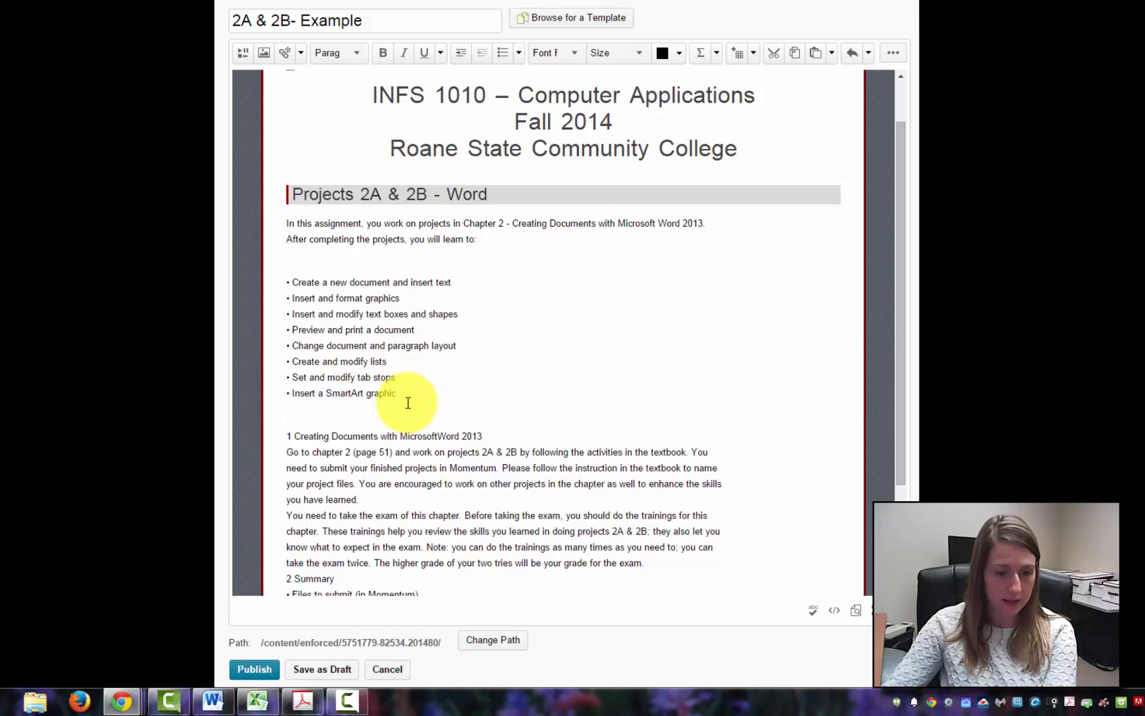
- Try to indent the bulleted list of learning outcomes by one level
left_click_drag(409, 401, 274, 273)
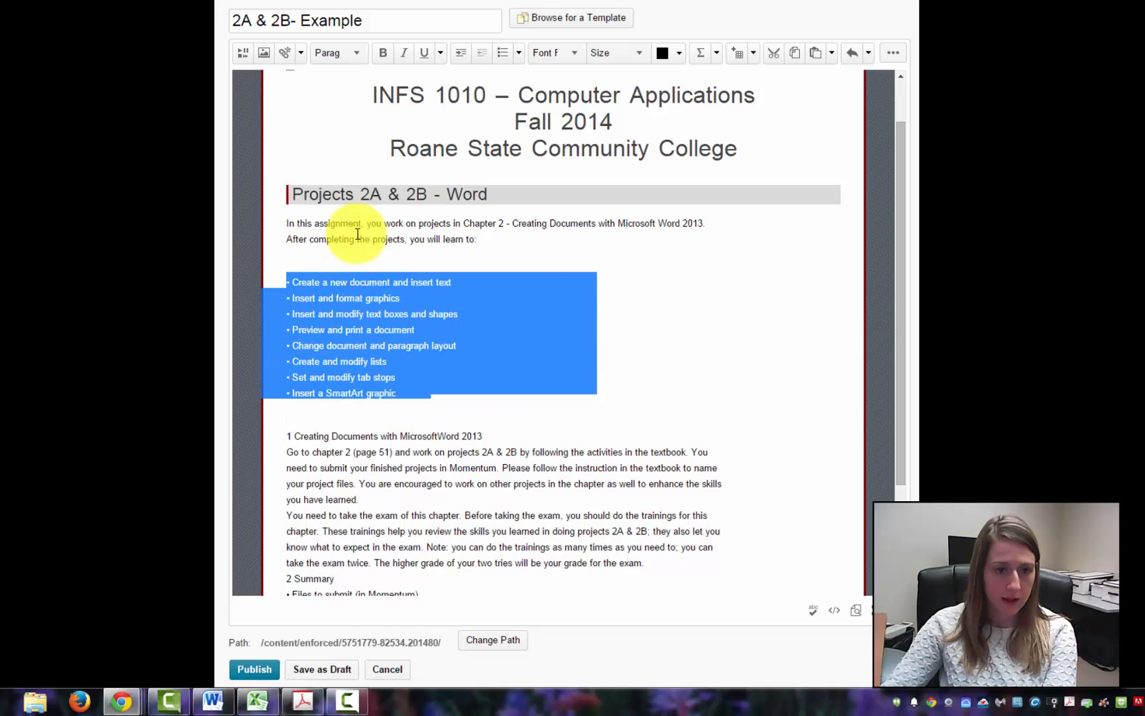
left_click(460, 58)
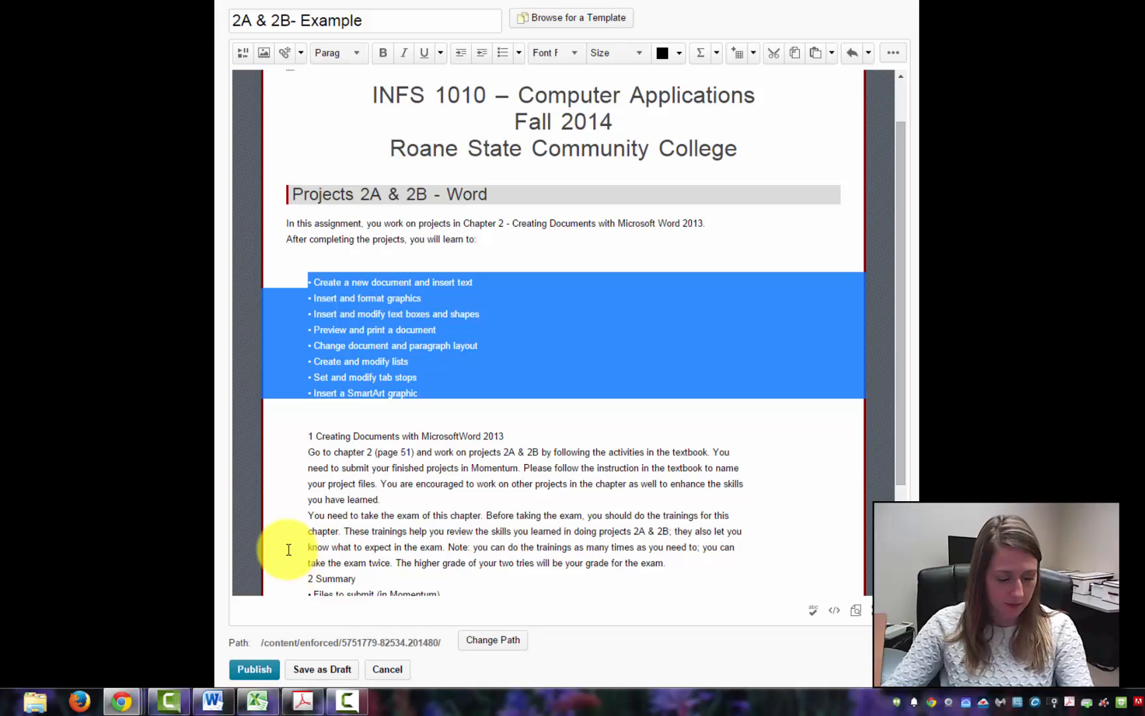
key("ctrl+z")
- Indent the bullets from "Create a new document and insert text" through "Insert a SmartArt graphic" and delete the blank lines around them
left_click(308, 407)
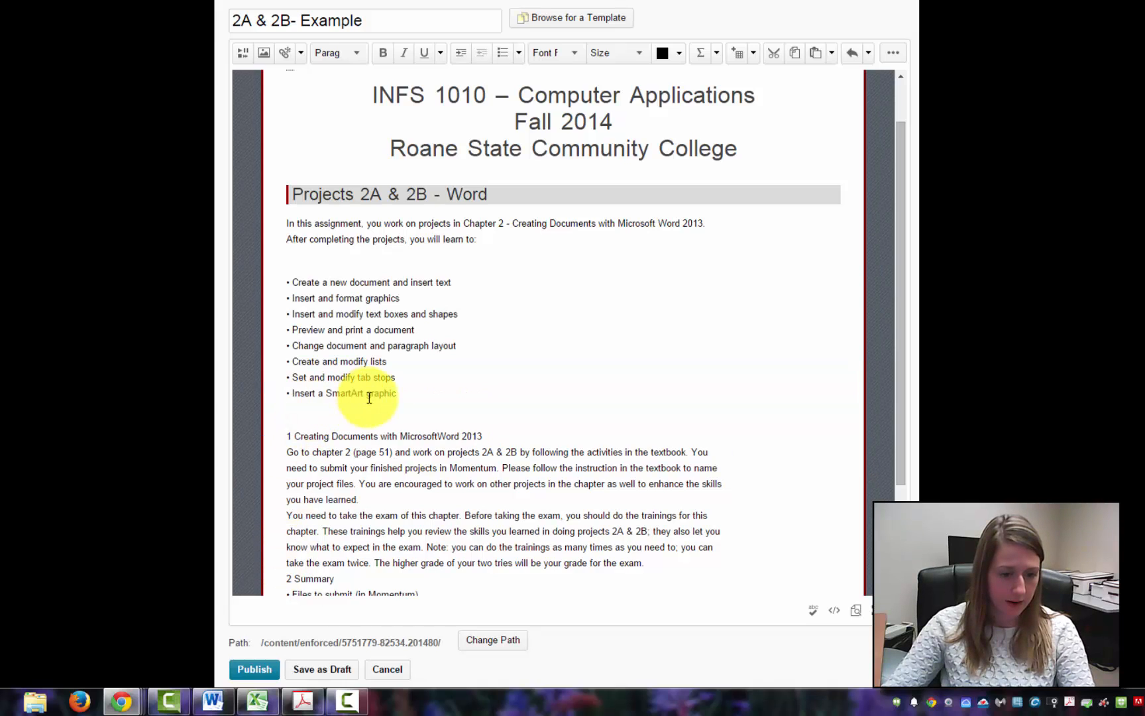
left_click_drag(396, 394, 287, 281)
left_click(461, 53)
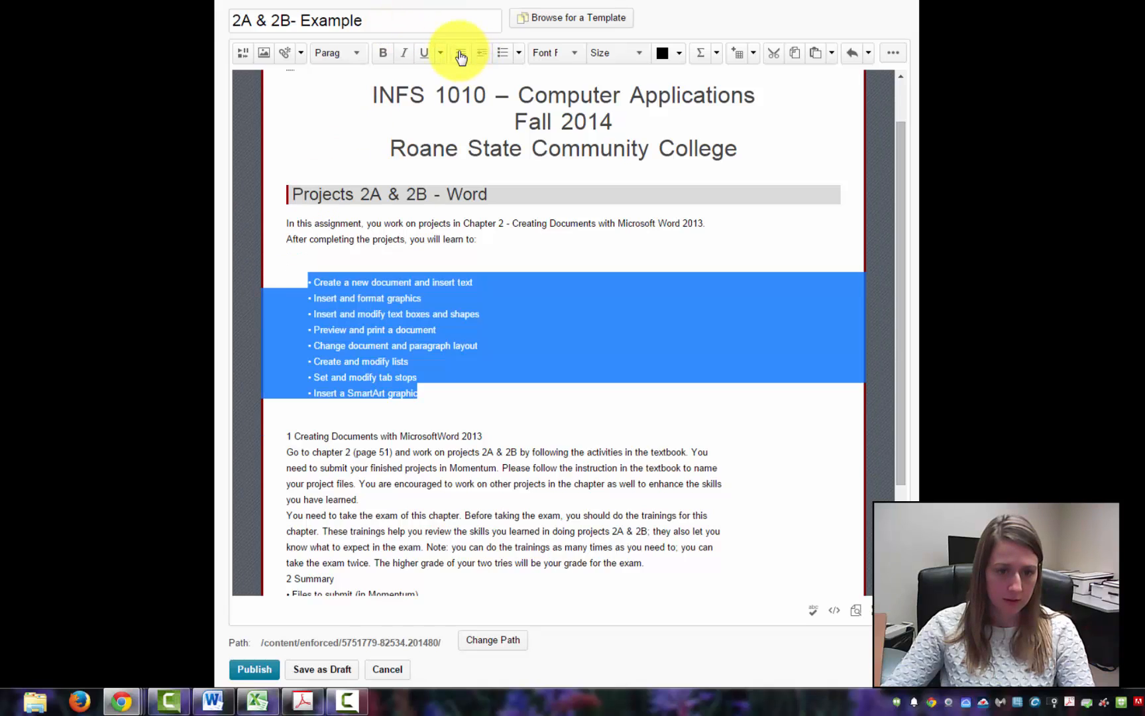
left_click(454, 408)
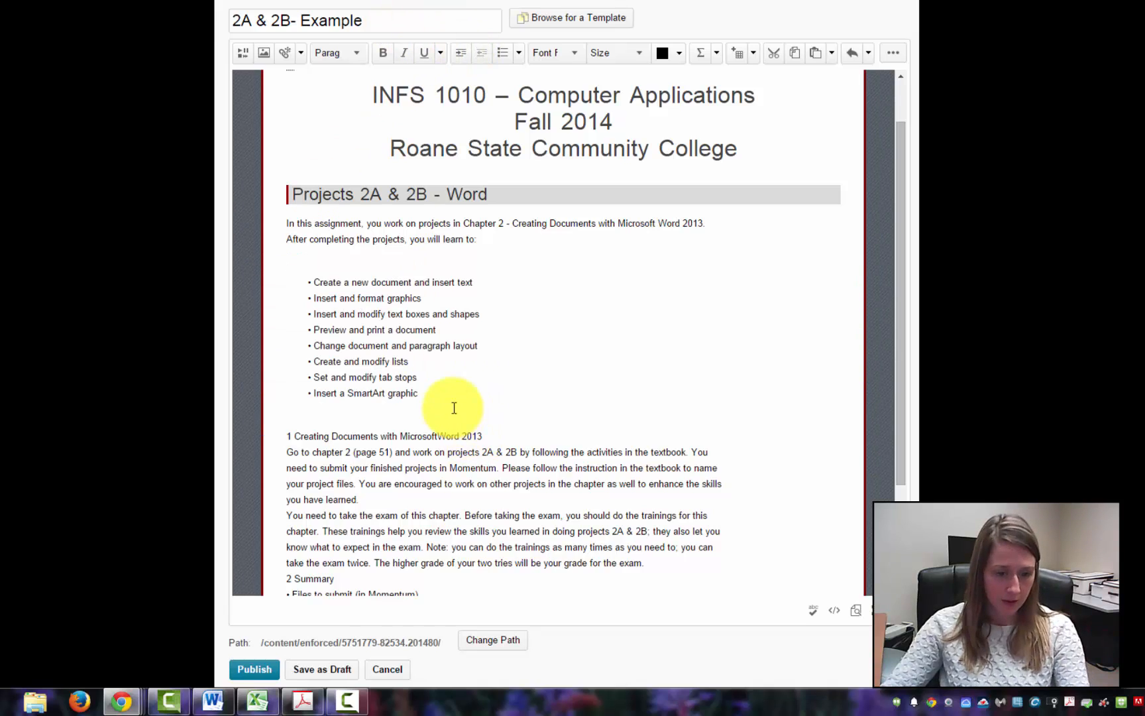
key("Delete")
left_click(480, 250)
key("Delete")
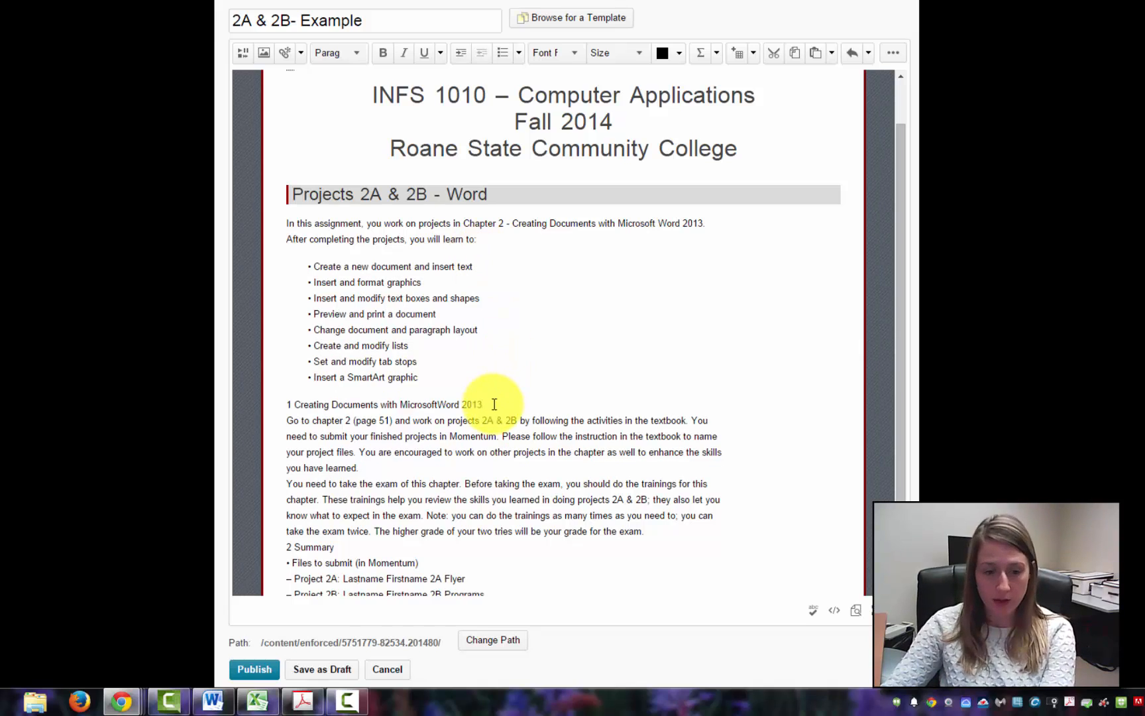
- Separate "1 Creating Documents with MicrosoftWord 2013" into its own paragraph, format it as Heading 3, and remove the blank line below it
key("Return")
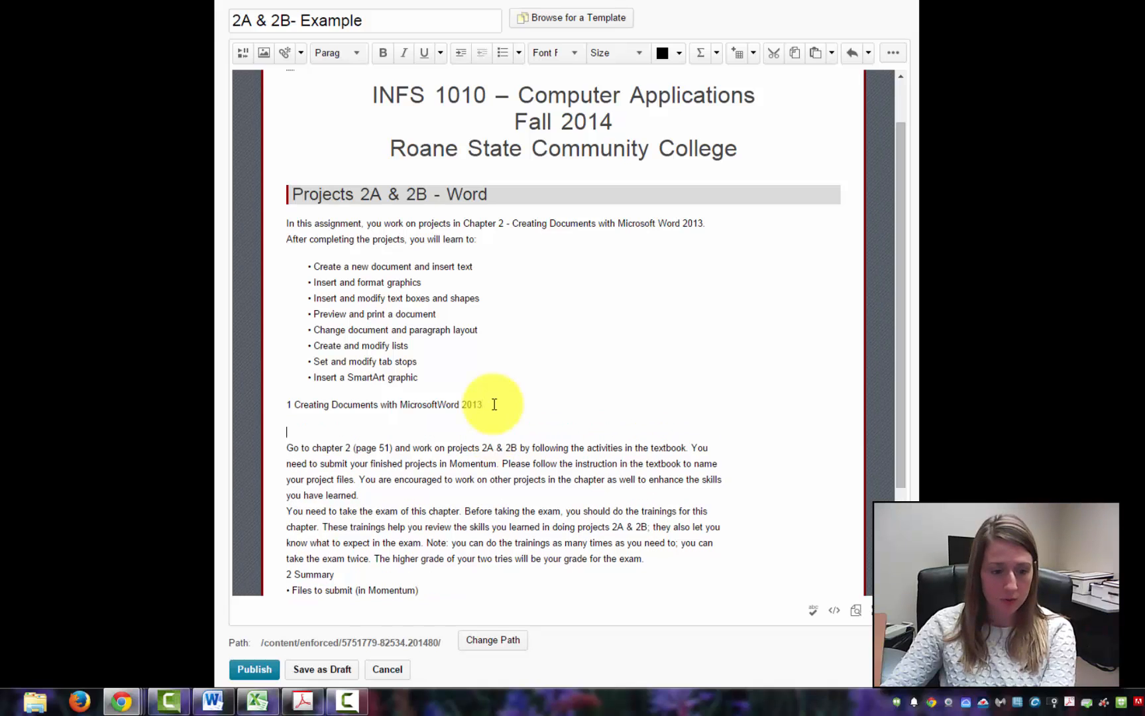
left_click_drag(486, 403, 281, 403)
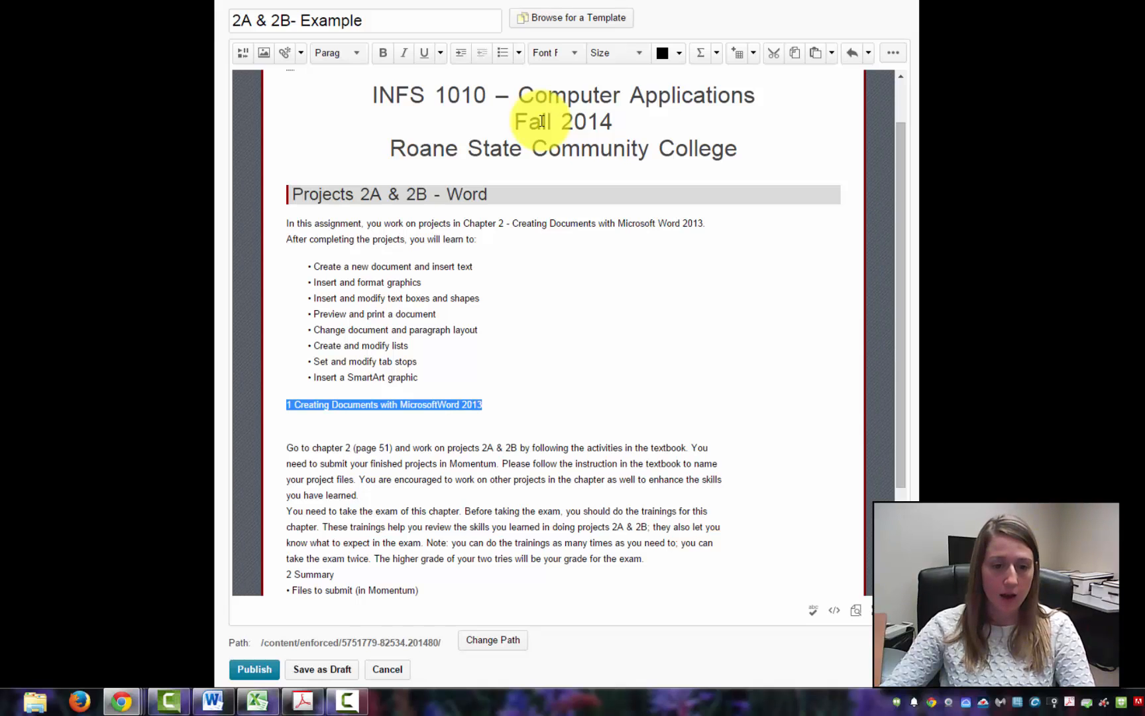
scroll(670, 474, "down", 2)
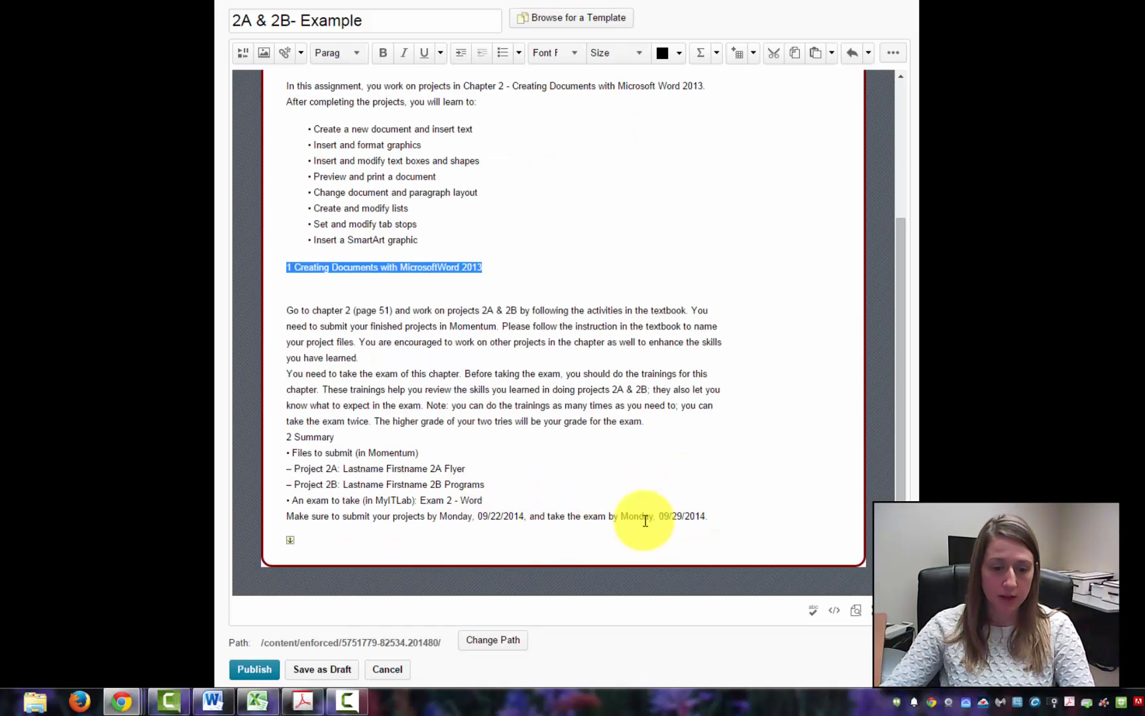
scroll(519, 286, "up", 3)
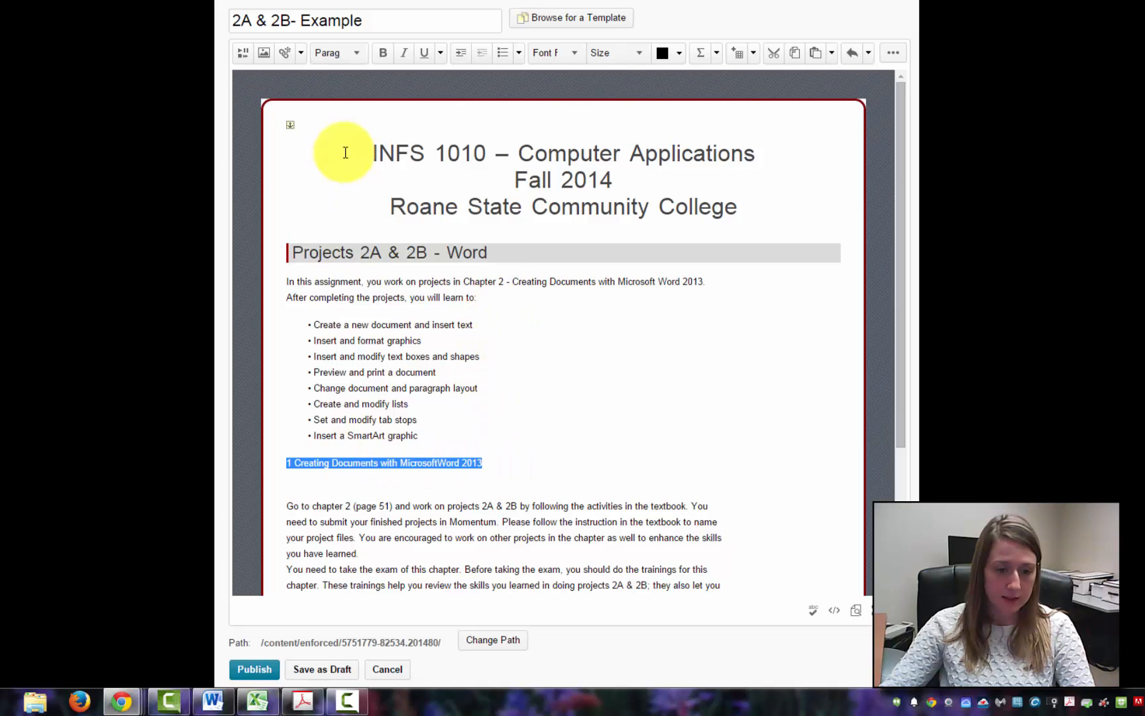
left_click(358, 52)
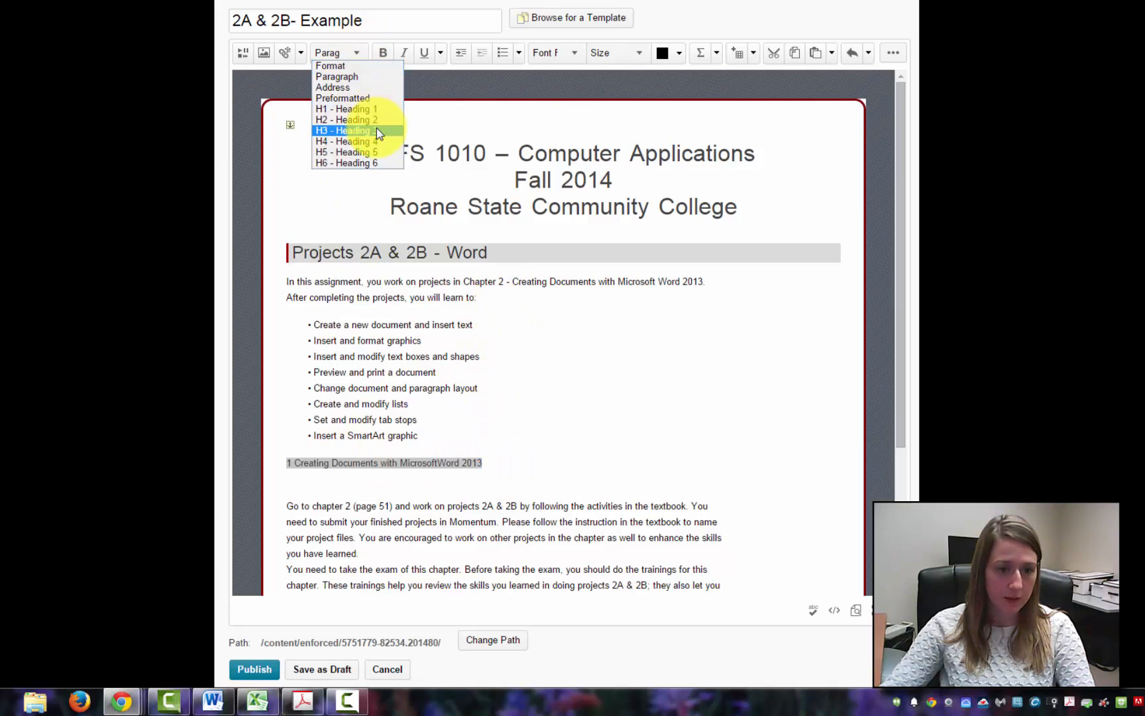
left_click(377, 130)
left_click(659, 480)
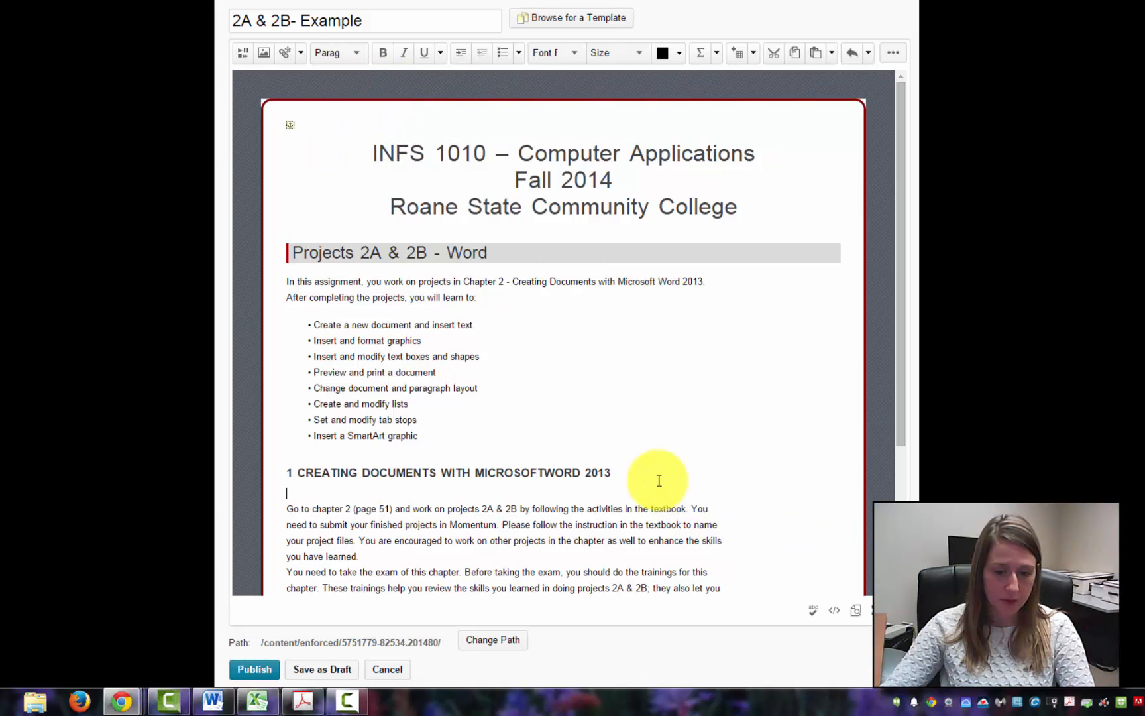
key("BackSpace")
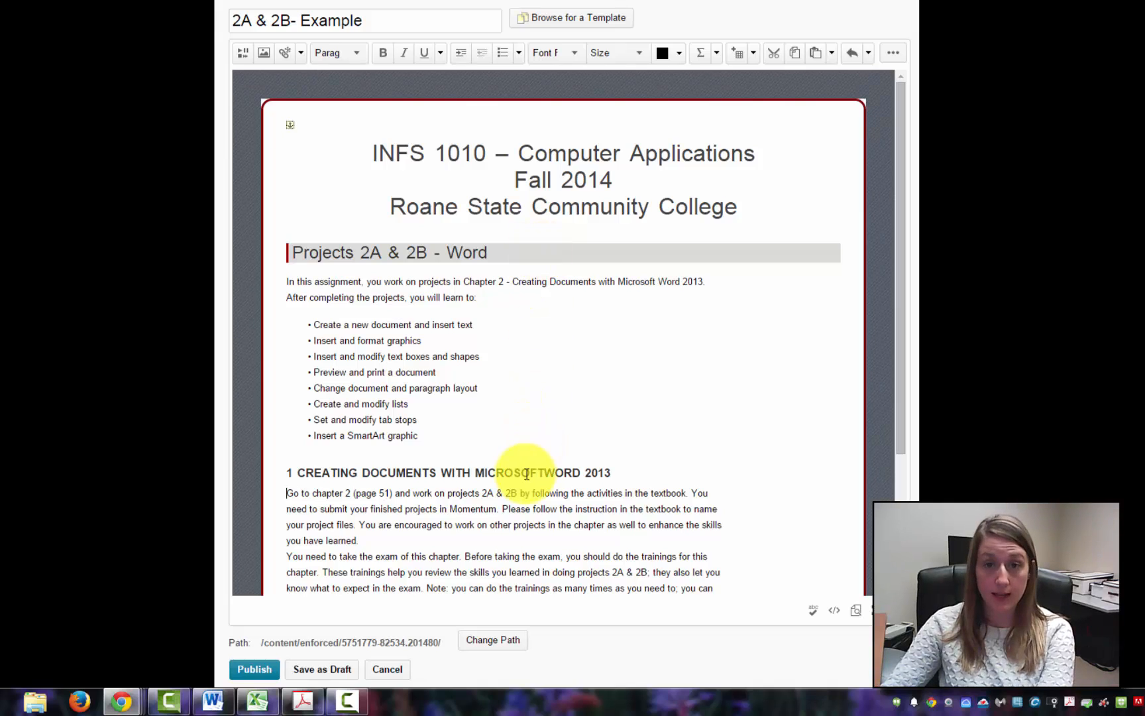
left_click(356, 58)
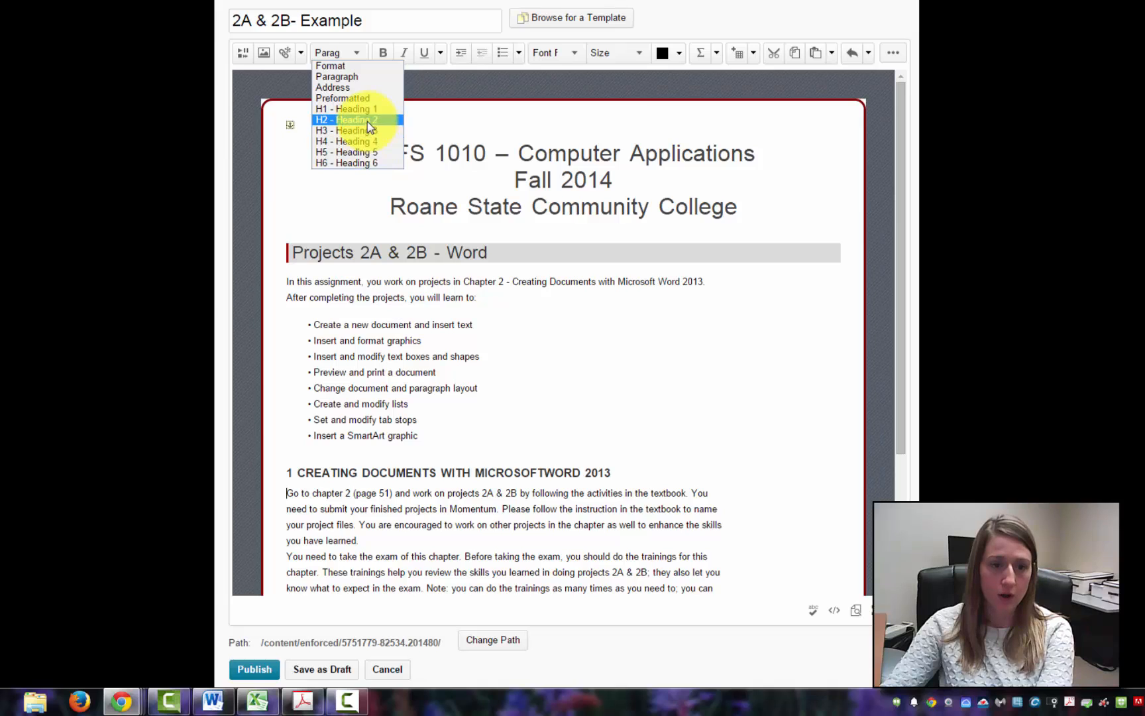
left_click(358, 57)
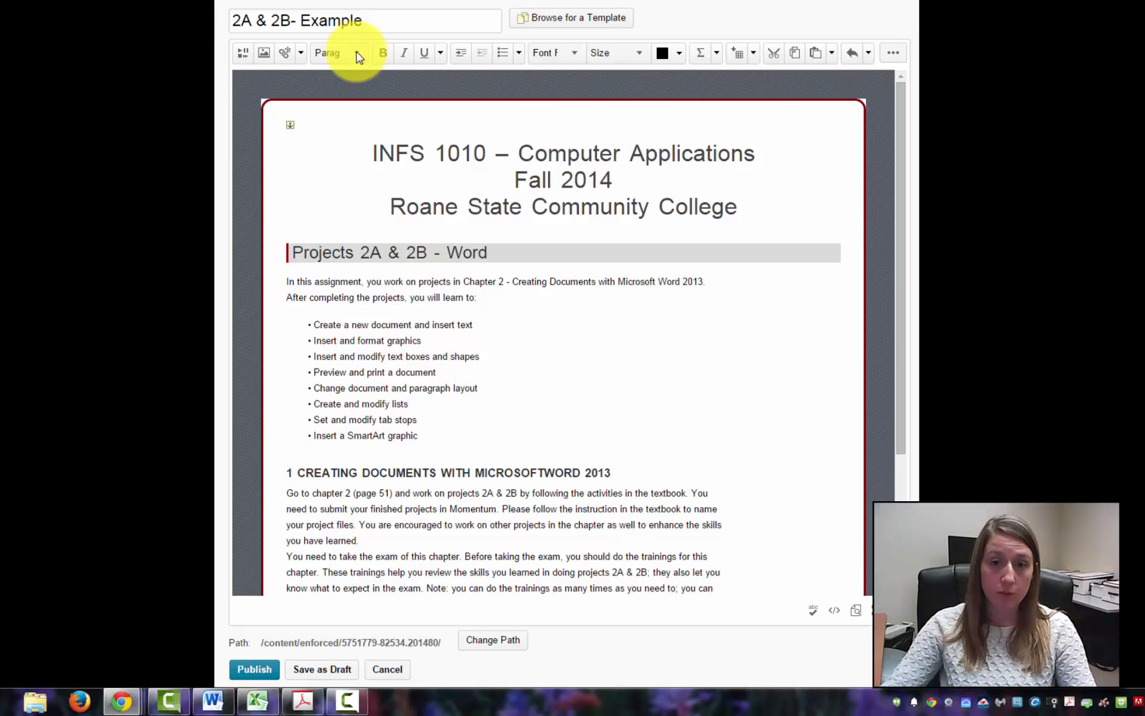
- Insert paragraph breaks after "you have learned." and after the paragraph about taking the chapter exam
scroll(431, 352, "down", 3)
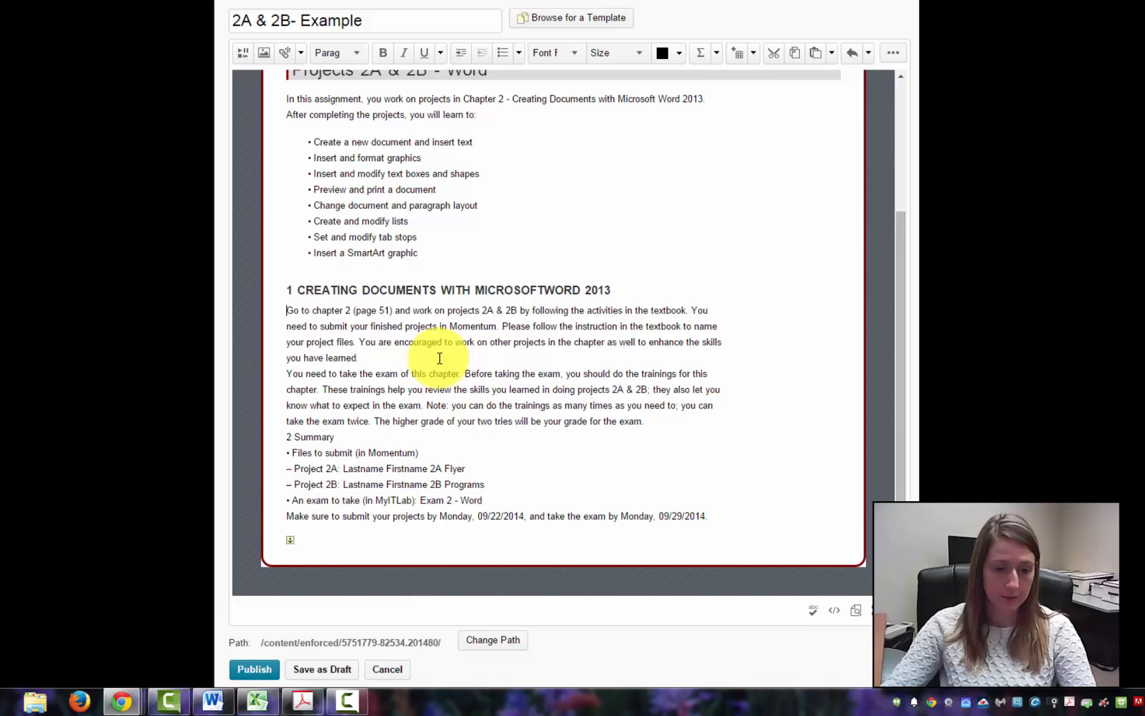
left_click(414, 371)
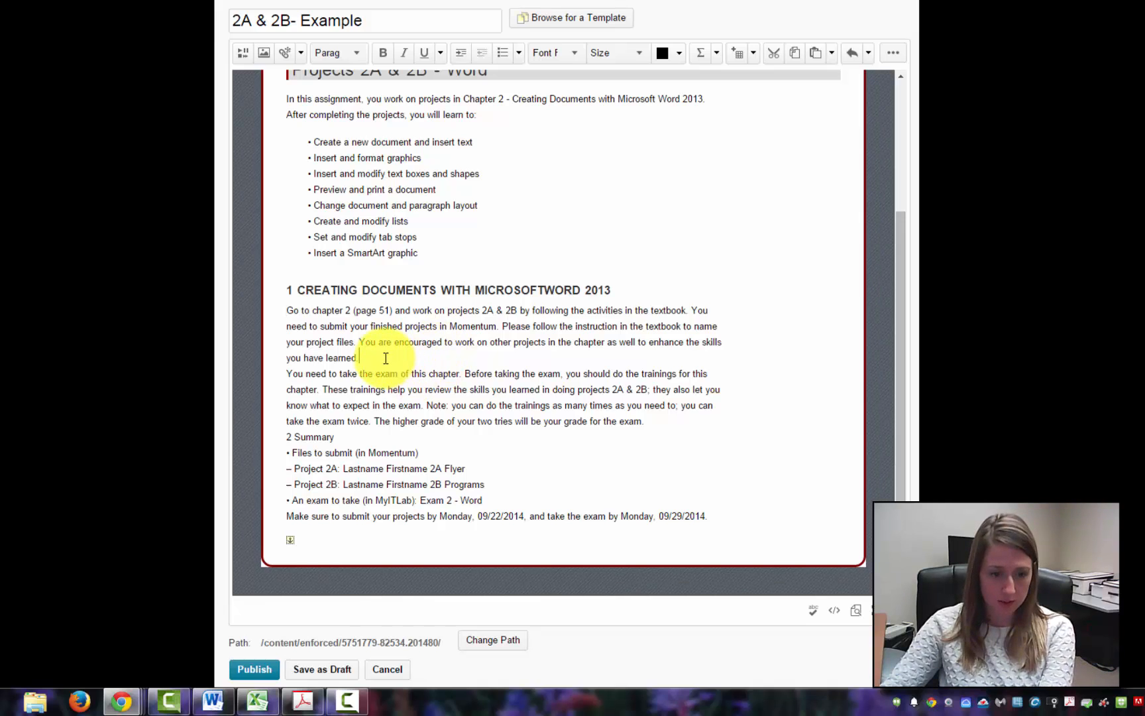
key("Return")
scroll(376, 376, "down", 1)
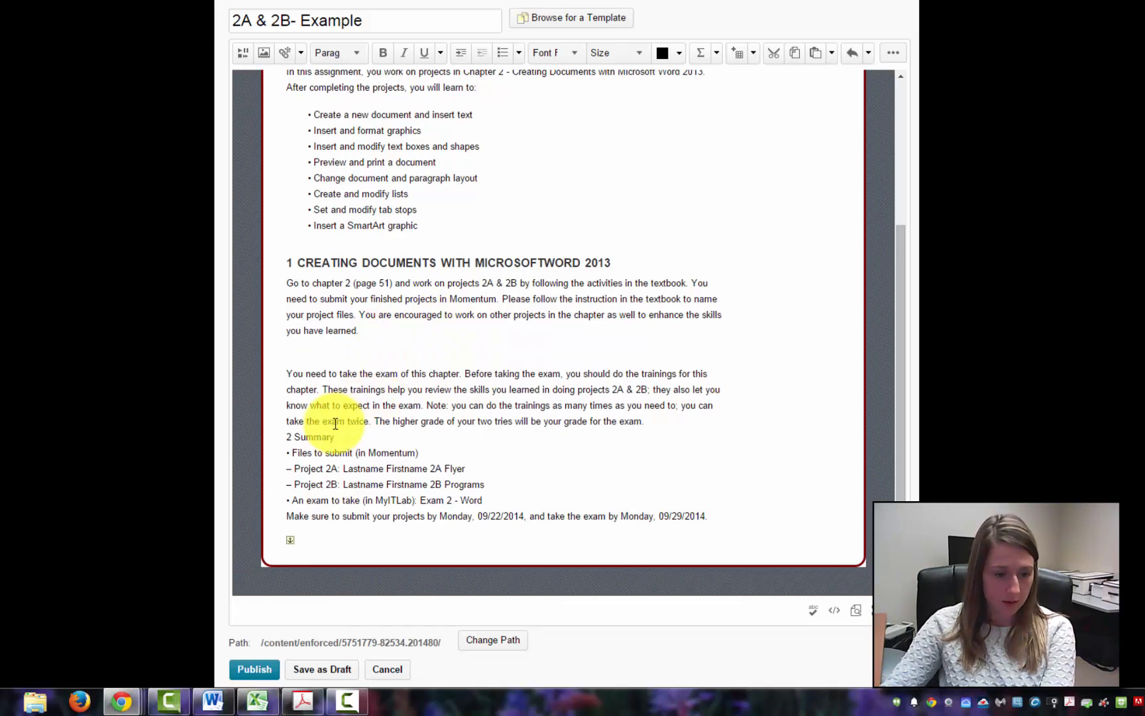
left_click(670, 423)
key("Return")
- Separate "2 Summary" into its own paragraph, format it as Heading 3, and remove the blank line below it
left_click(333, 462)
key("Return")
left_click_drag(334, 464, 272, 467)
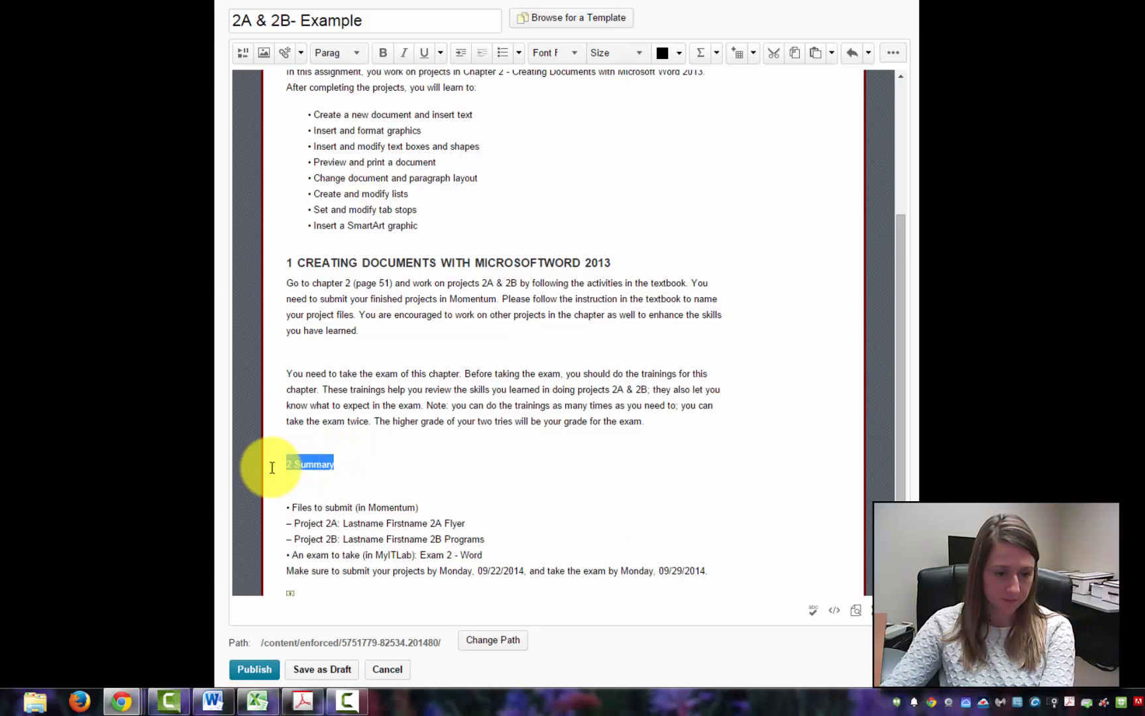
left_click(356, 53)
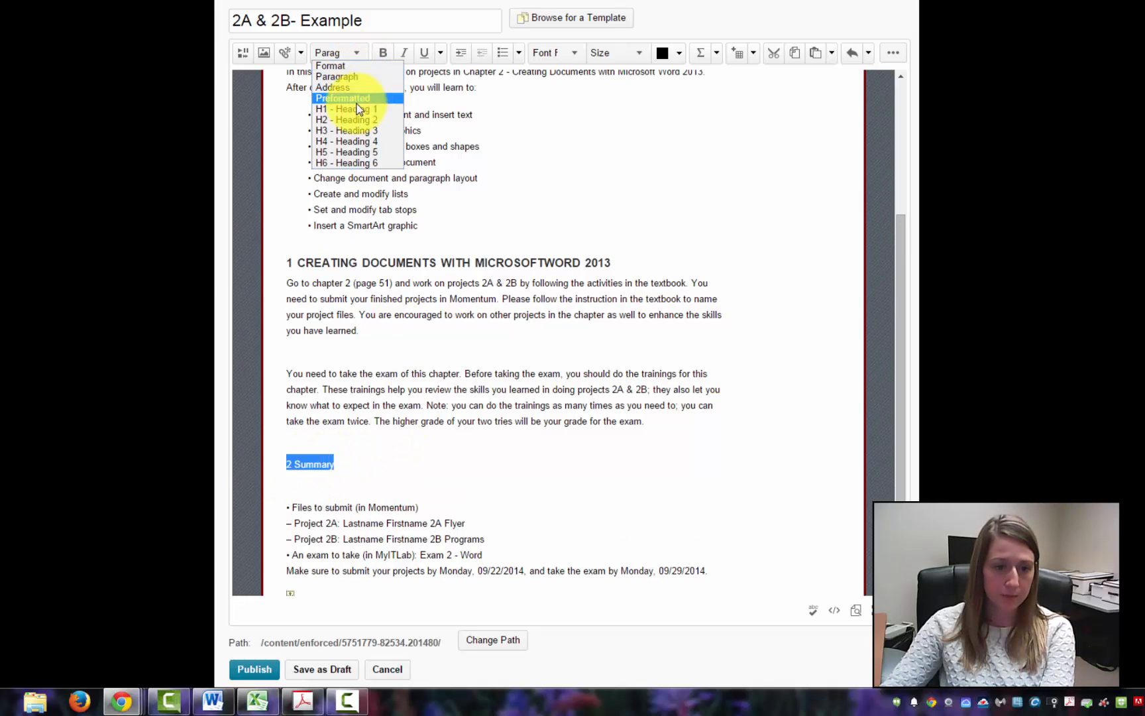
left_click(357, 131)
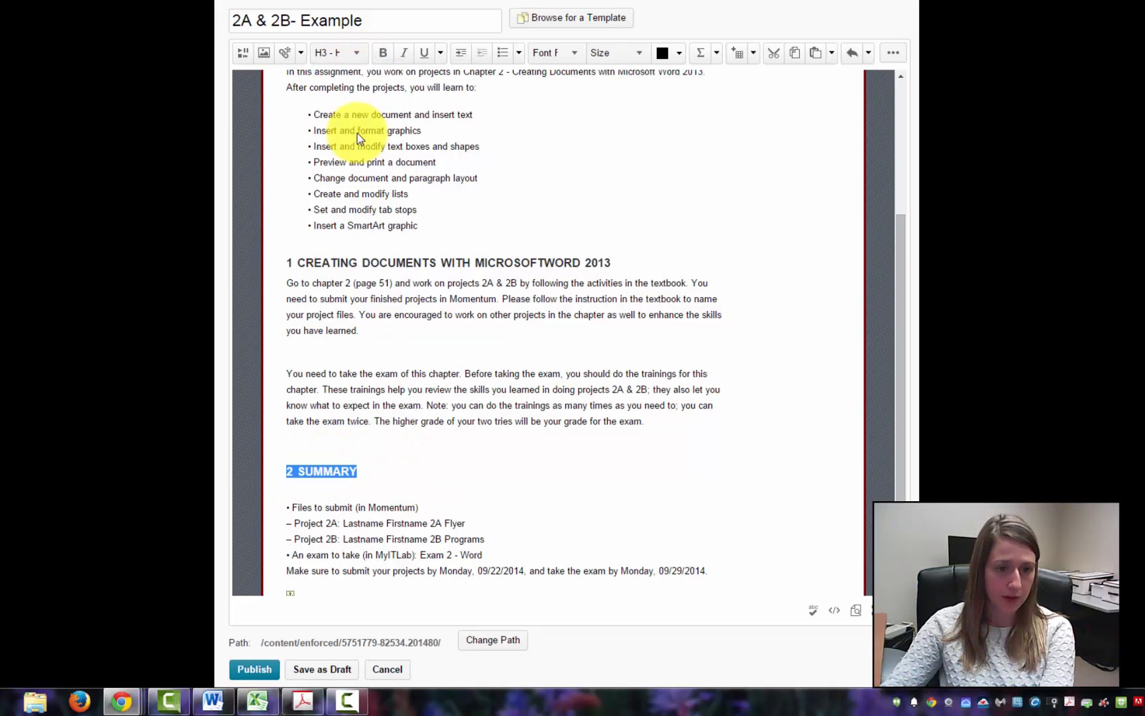
left_click(373, 467)
key("Delete")
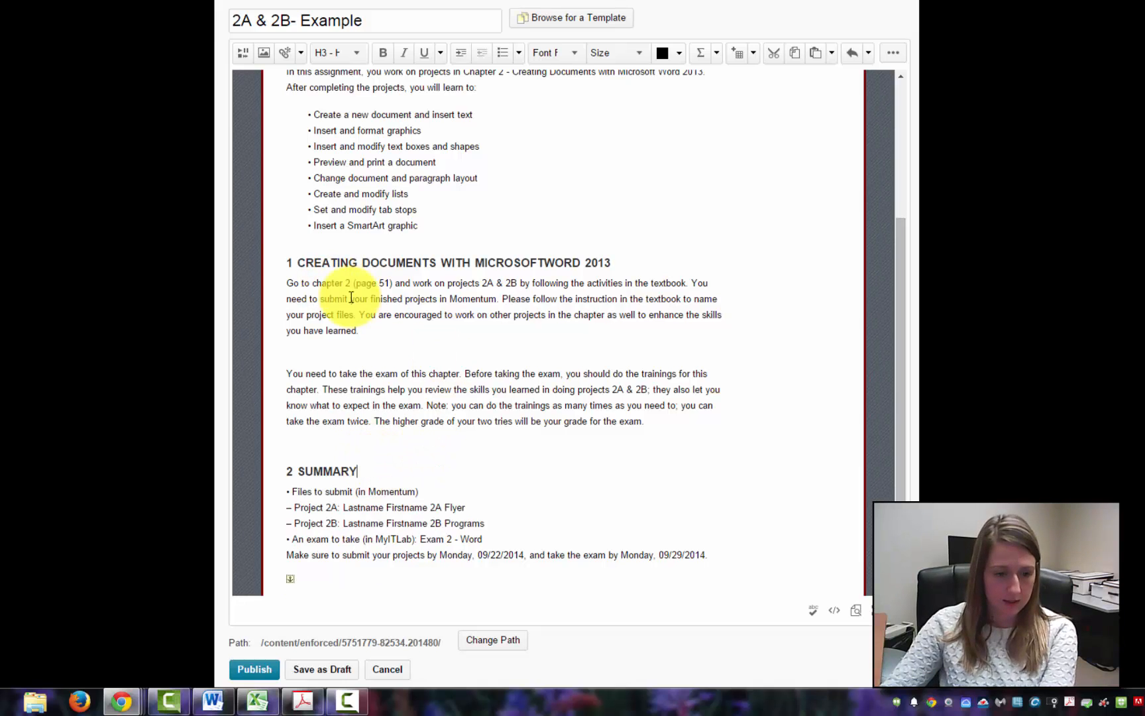
- Insert paragraph breaks after "Exam 2 - Word" and after the "2 Summary" heading to set off the submission list
left_click(492, 539)
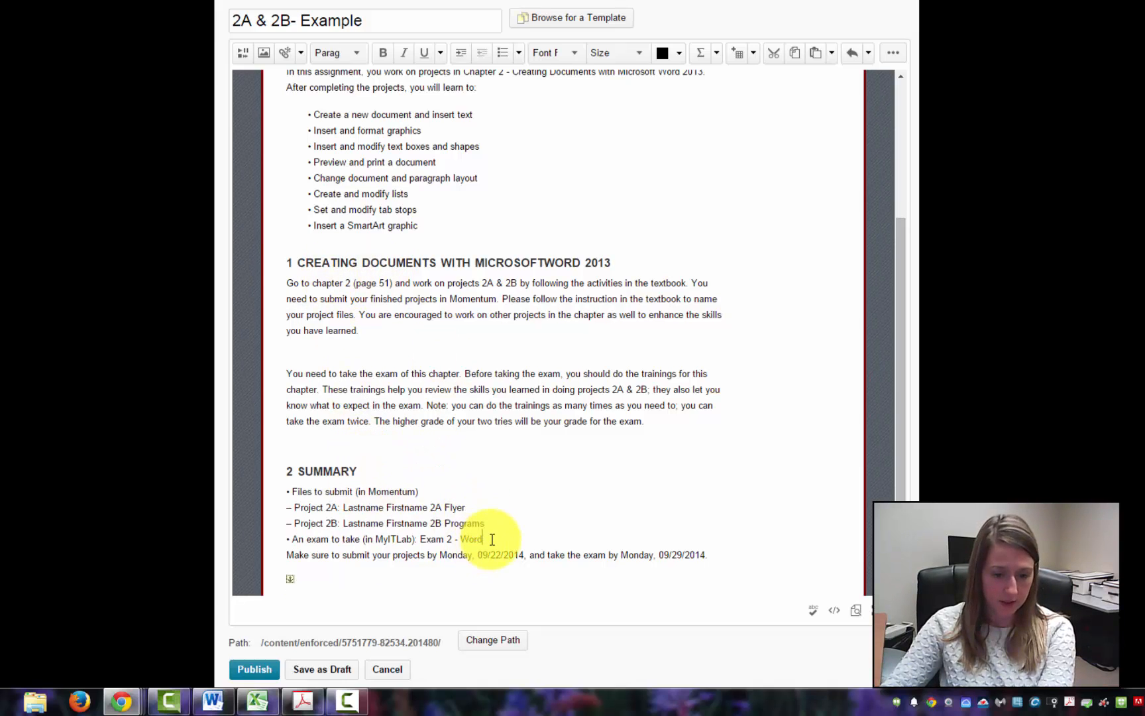
key("Return")
left_click(424, 468)
key("Return")
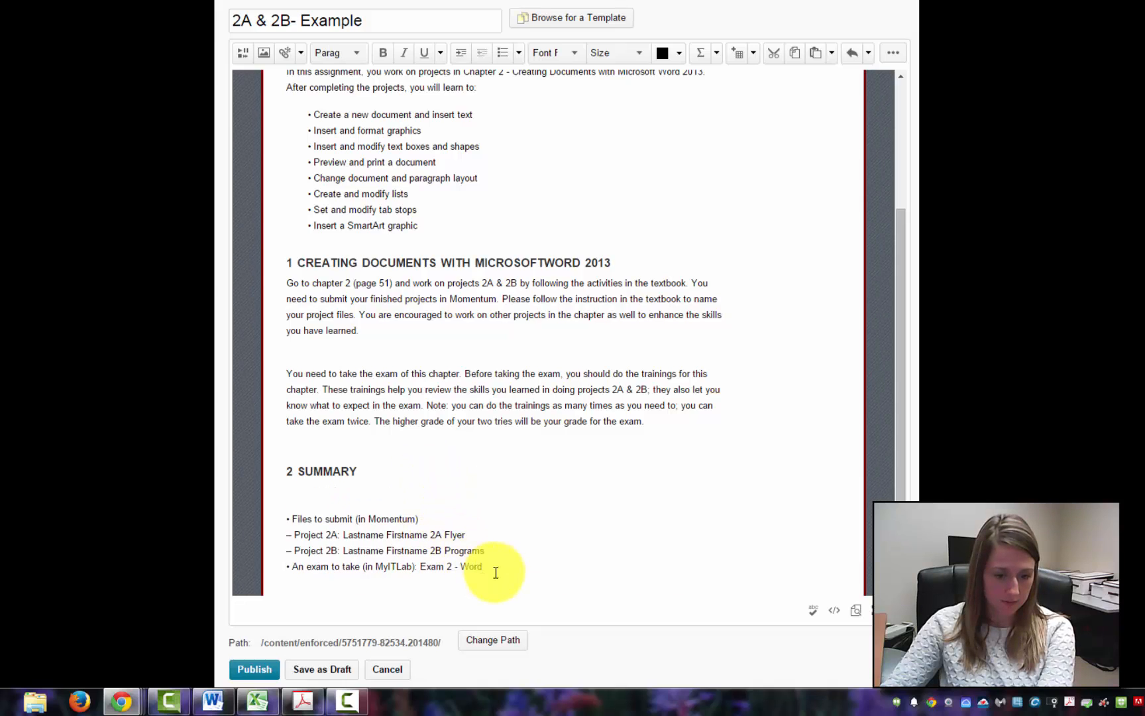
- Indent the four-line submission list under "2 Summary" and remove the blank lines directly above and below it
left_click_drag(495, 572, 271, 519)
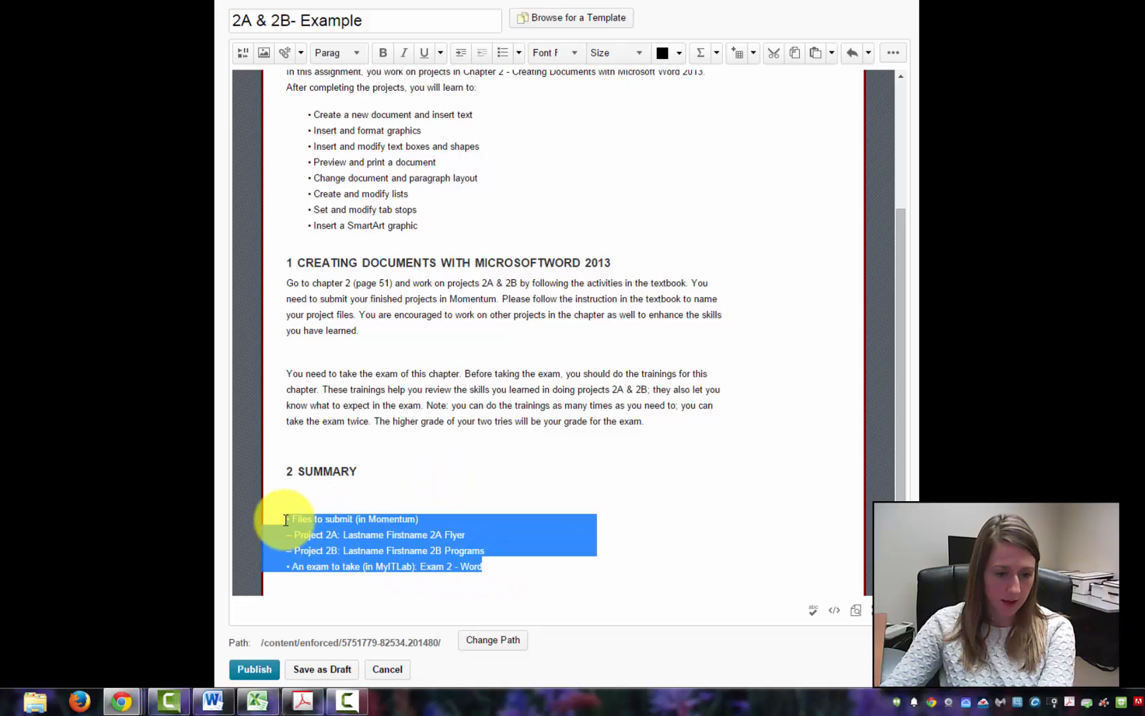
left_click(464, 57)
left_click(388, 492)
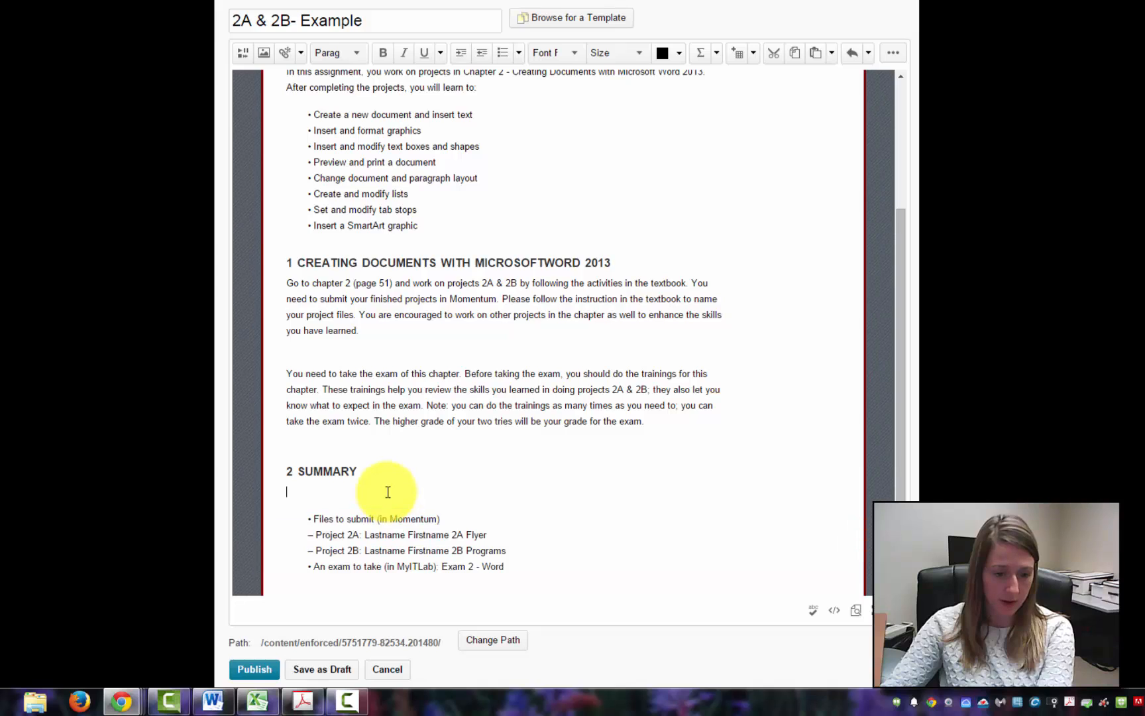
key("BackSpace")
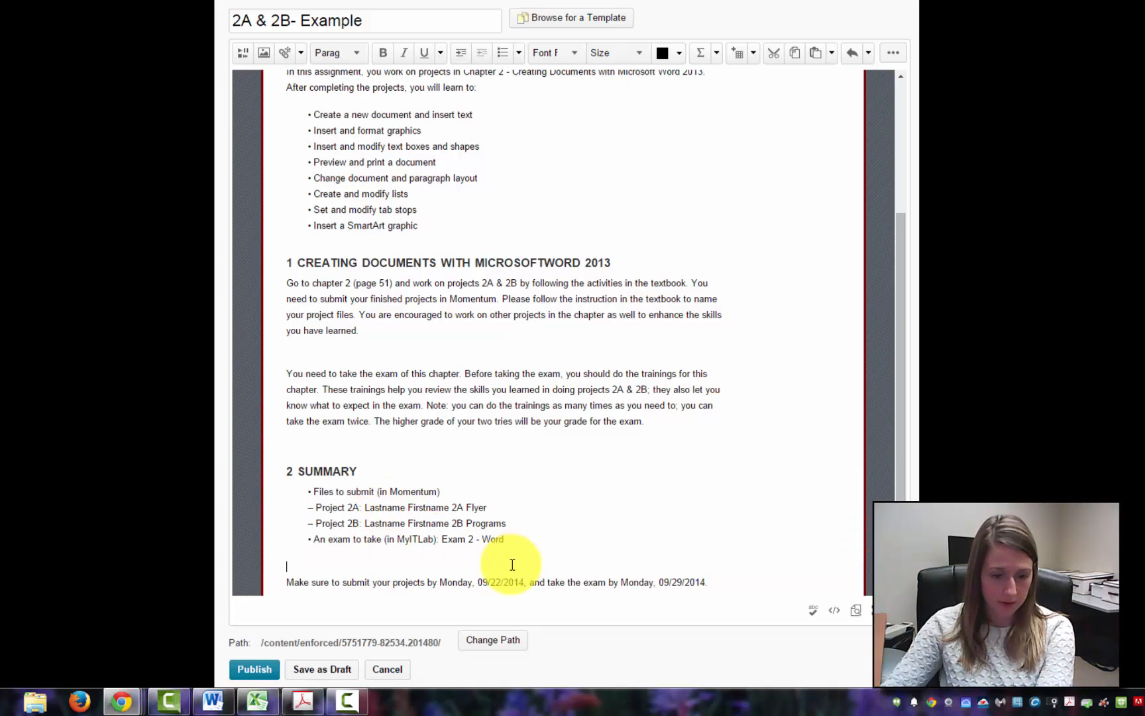
key("Delete")
- Add a new paragraph reading "INFS-1010-055 Computer Applications" after the sentence about the submission and exam dates
scroll(511, 557, "down", 1)
left_click(727, 514)
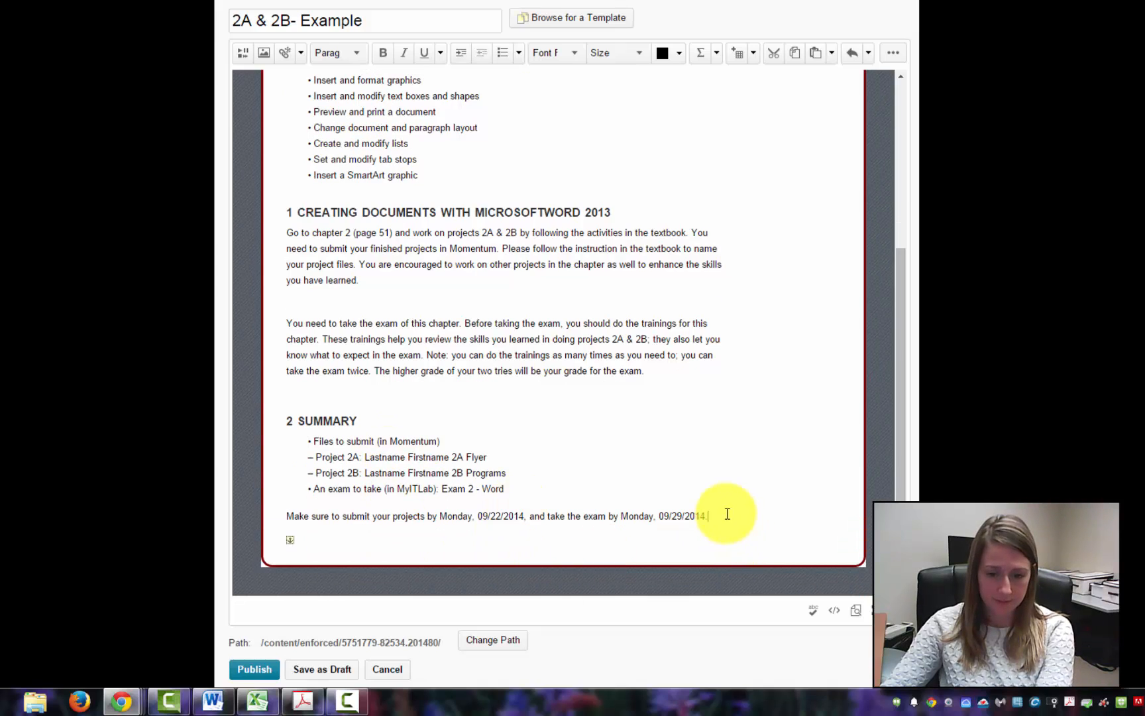
key("Return")
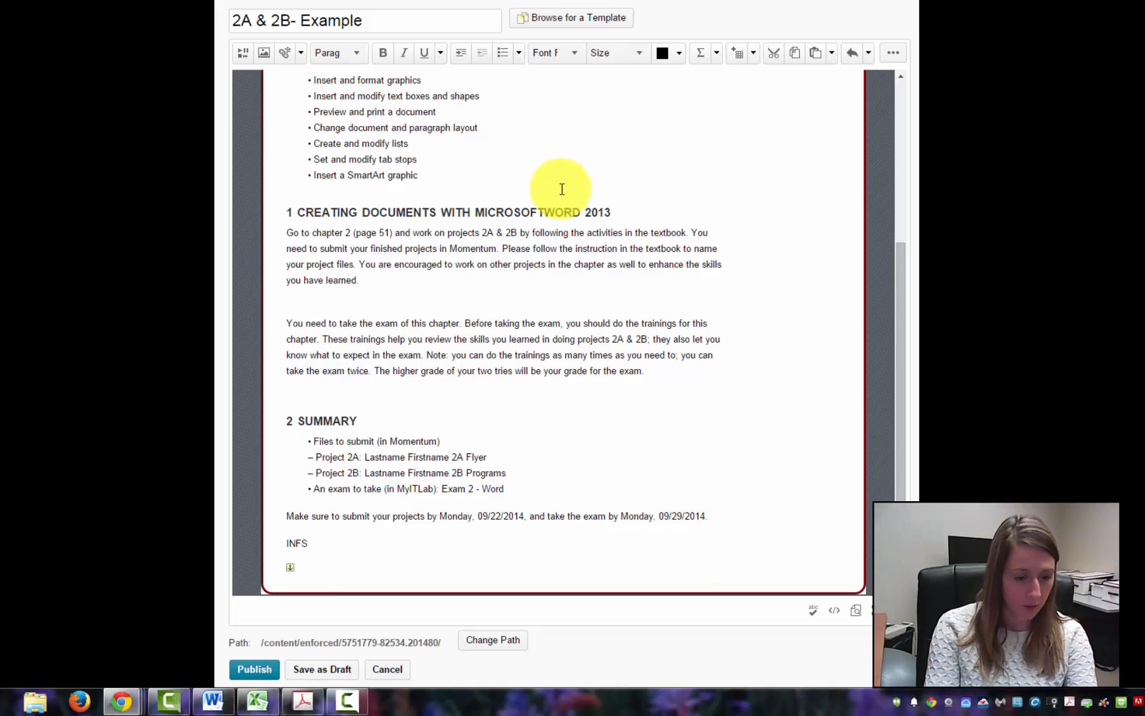
type("INFS-1010-055 Co")
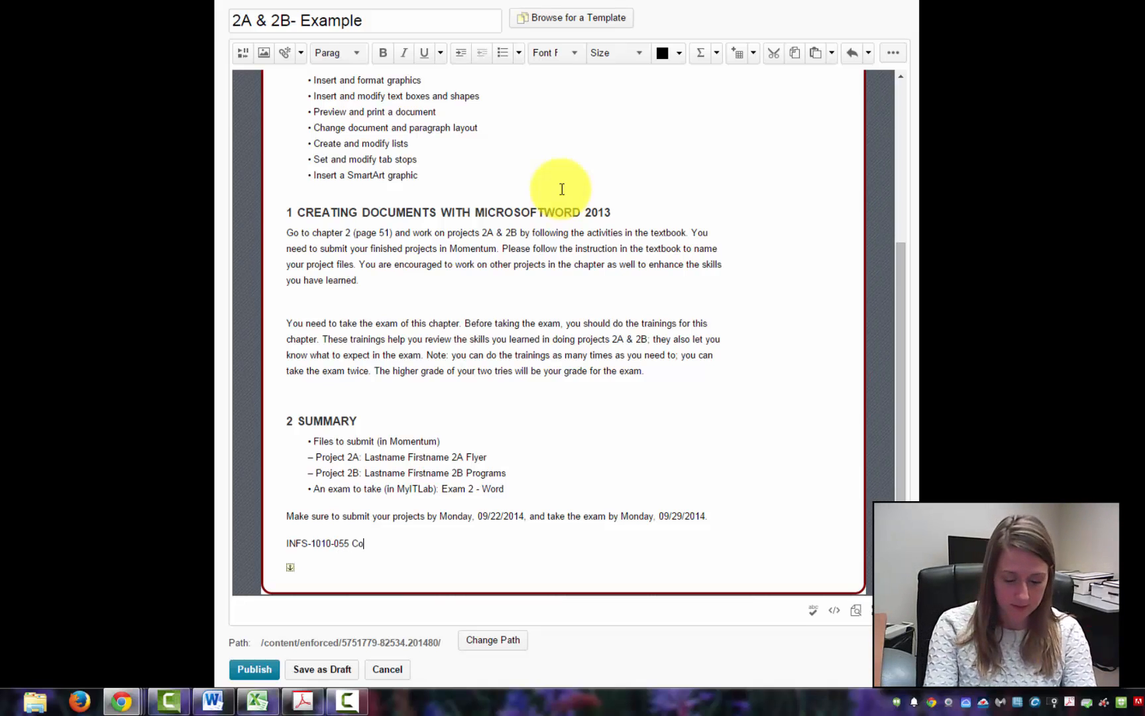
type("mputer Applic")
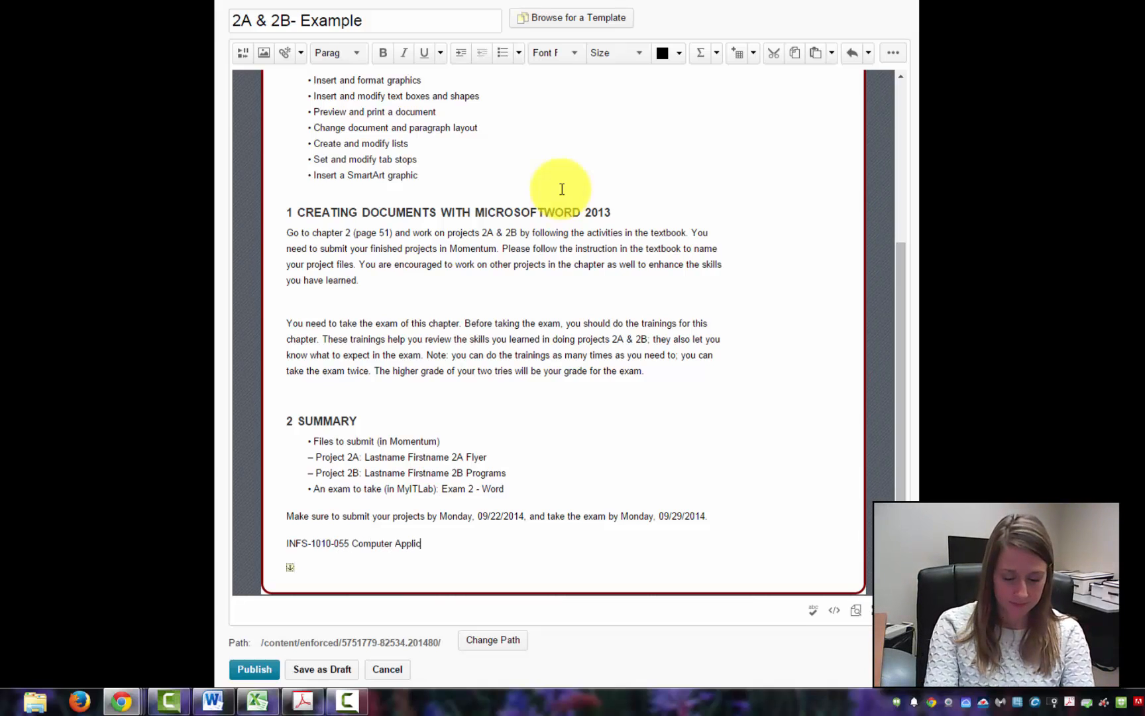
type("ations")
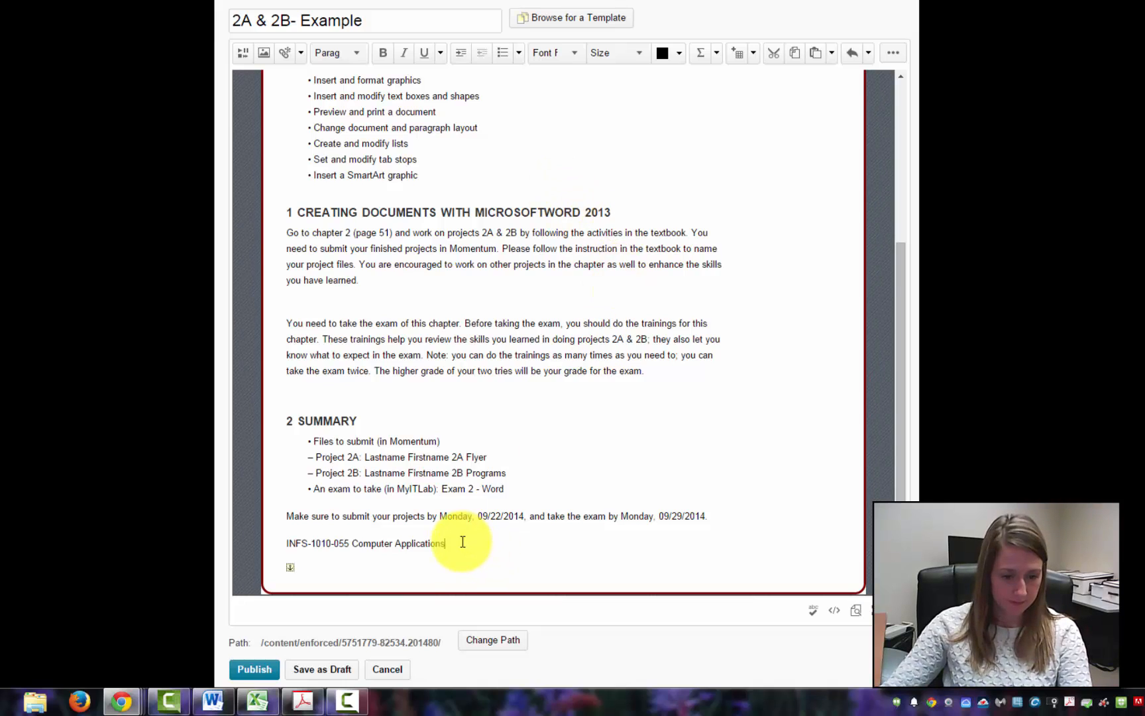
- Italicize and center the "INFS-1010-055 Computer Applications" line and publish the page
left_click_drag(462, 541, 285, 543)
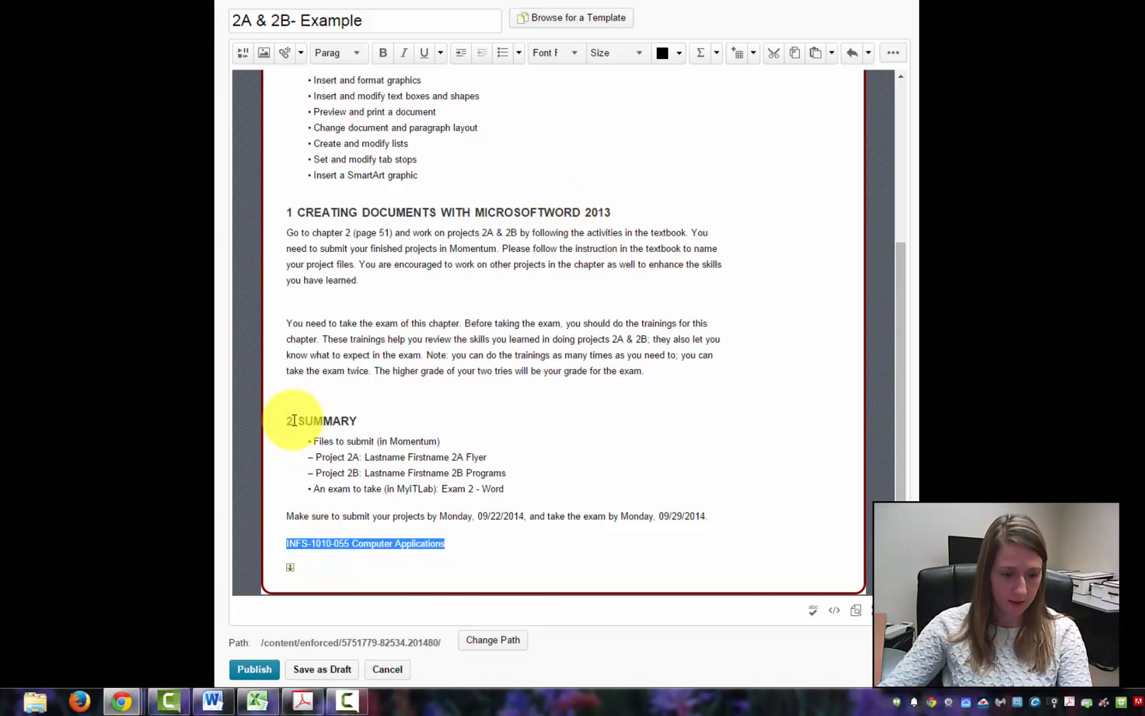
left_click(405, 53)
left_click(519, 53)
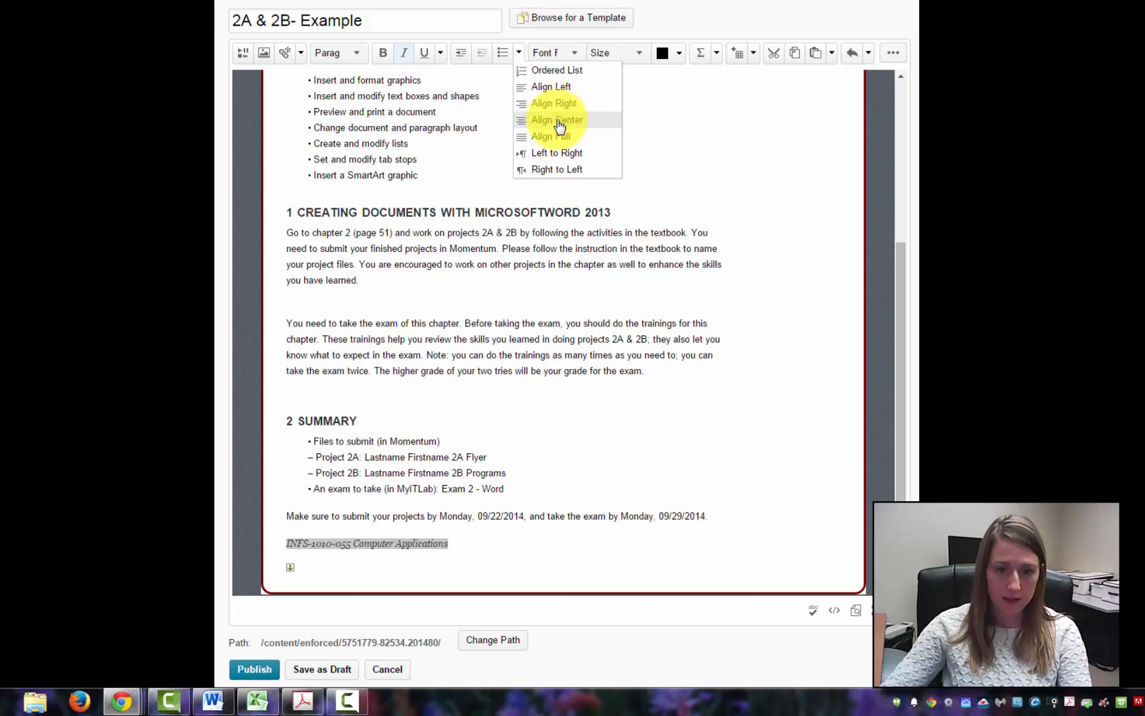
left_click(559, 126)
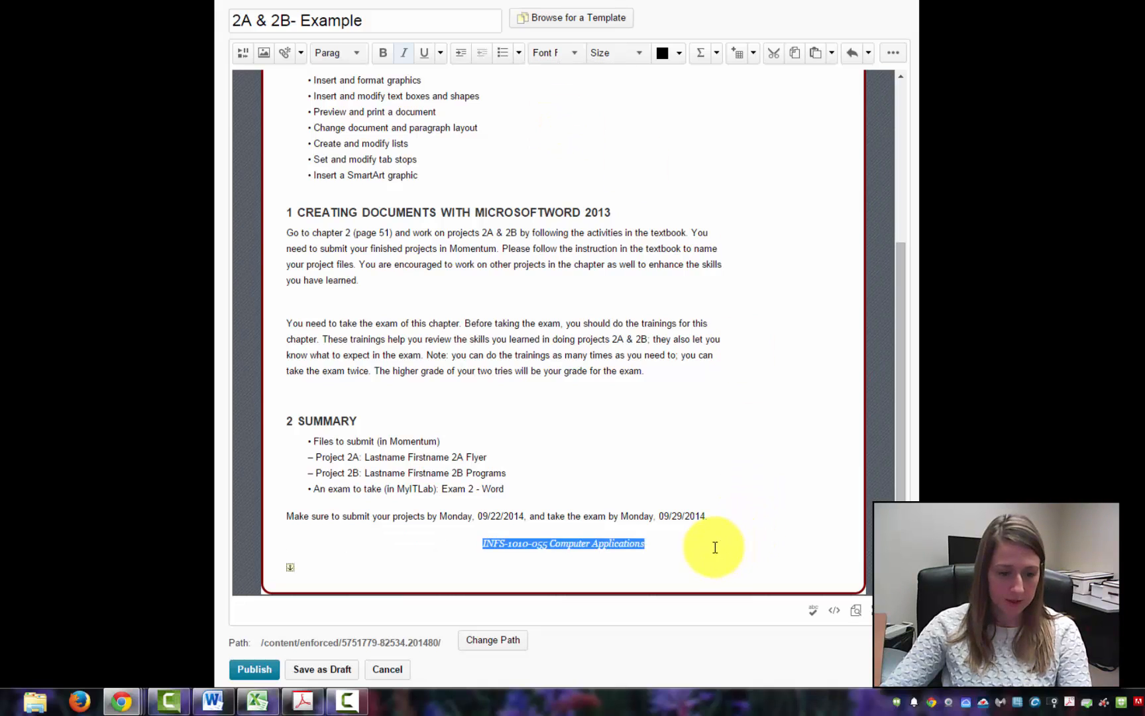
left_click(266, 670)
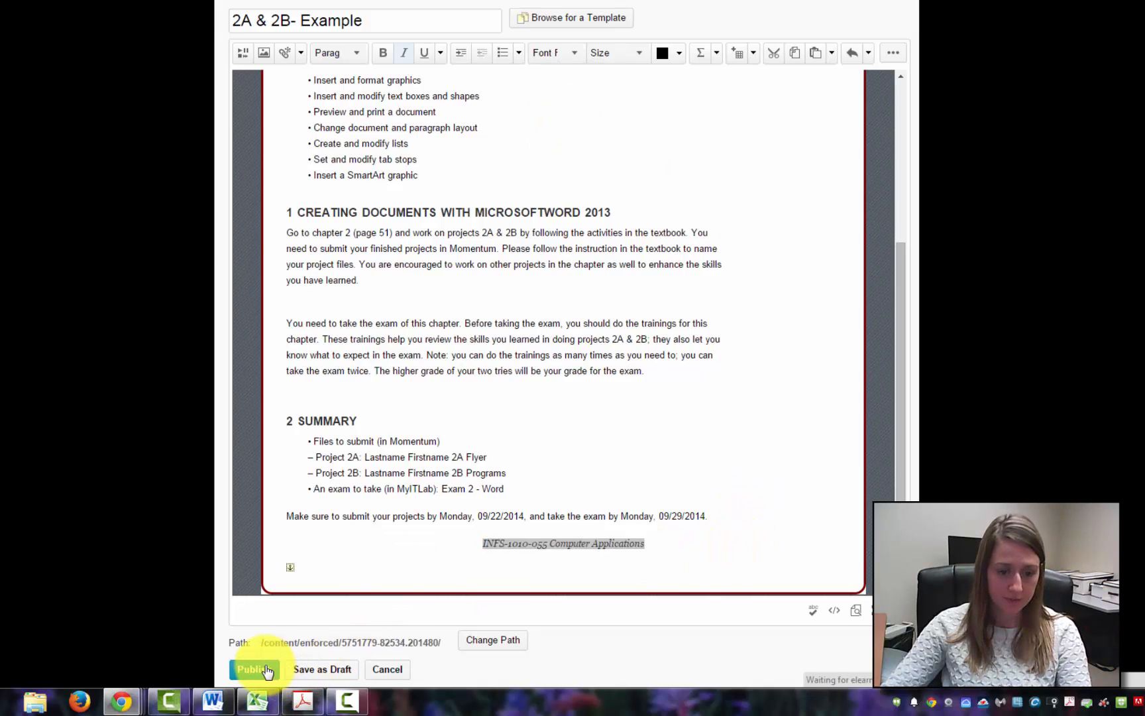